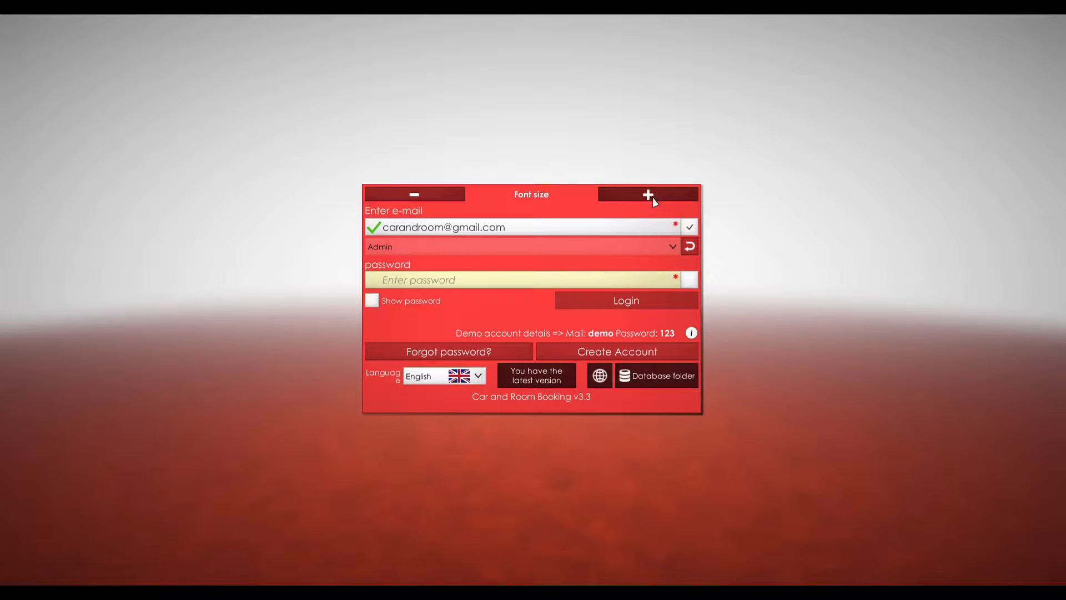
# Step: Try larger and smaller font sizes on the login form and restore the starting size
pyautogui.click(674, 194)
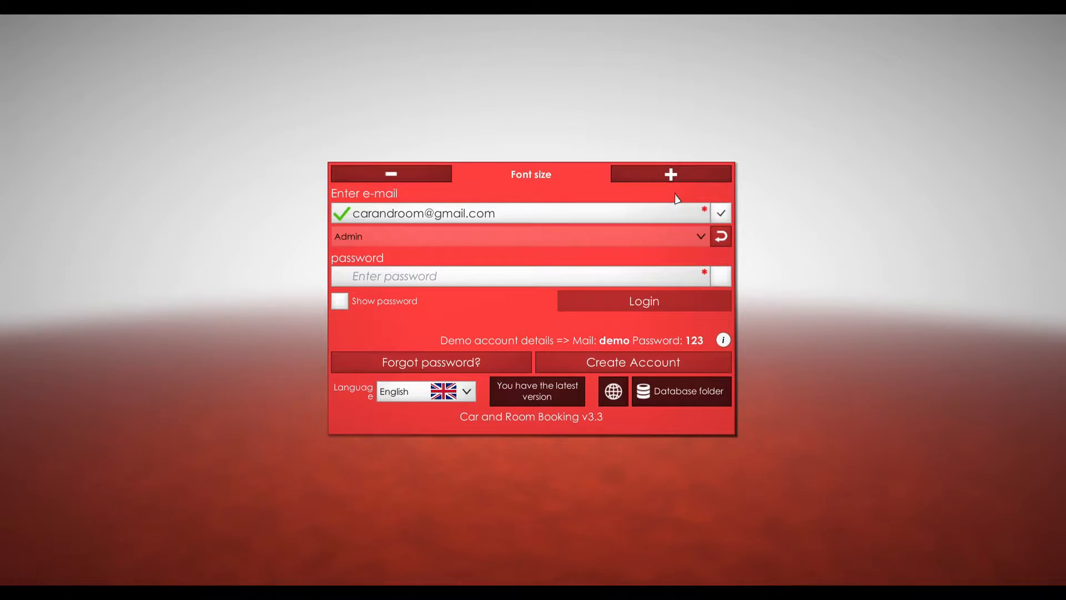
pyautogui.click(637, 174)
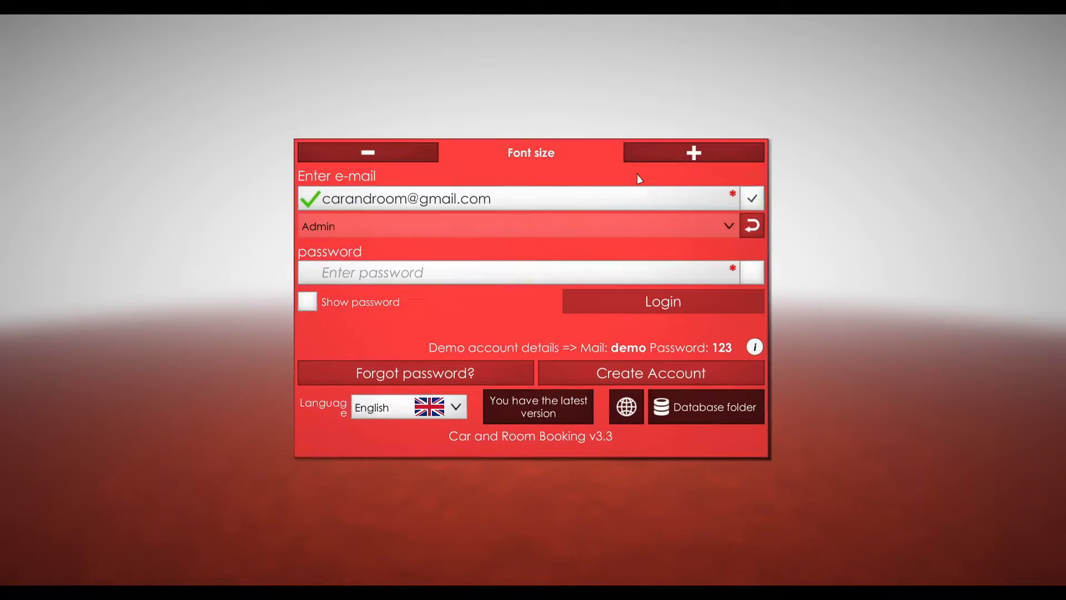
pyautogui.click(395, 157)
pyautogui.click(415, 170)
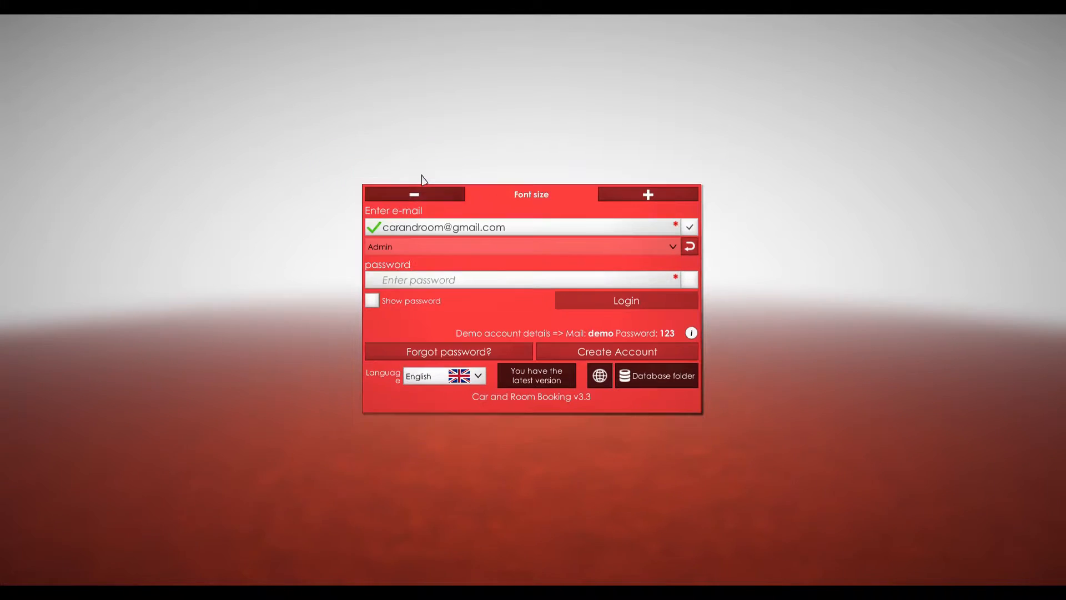
pyautogui.click(435, 195)
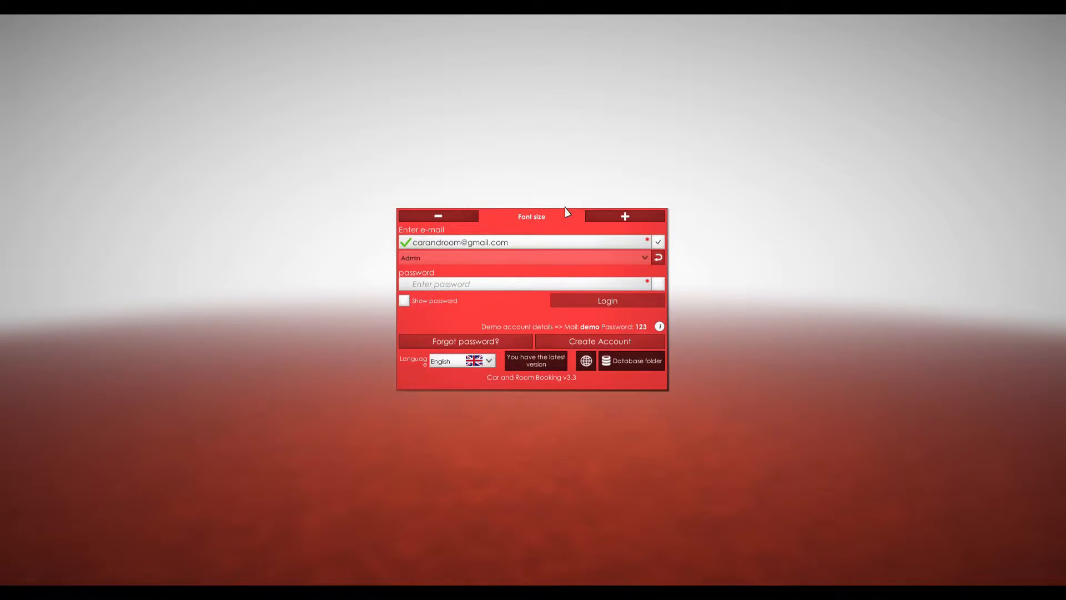
pyautogui.click(602, 220)
# Step: Enter the password for the Admin account and log in
pyautogui.click(437, 285)
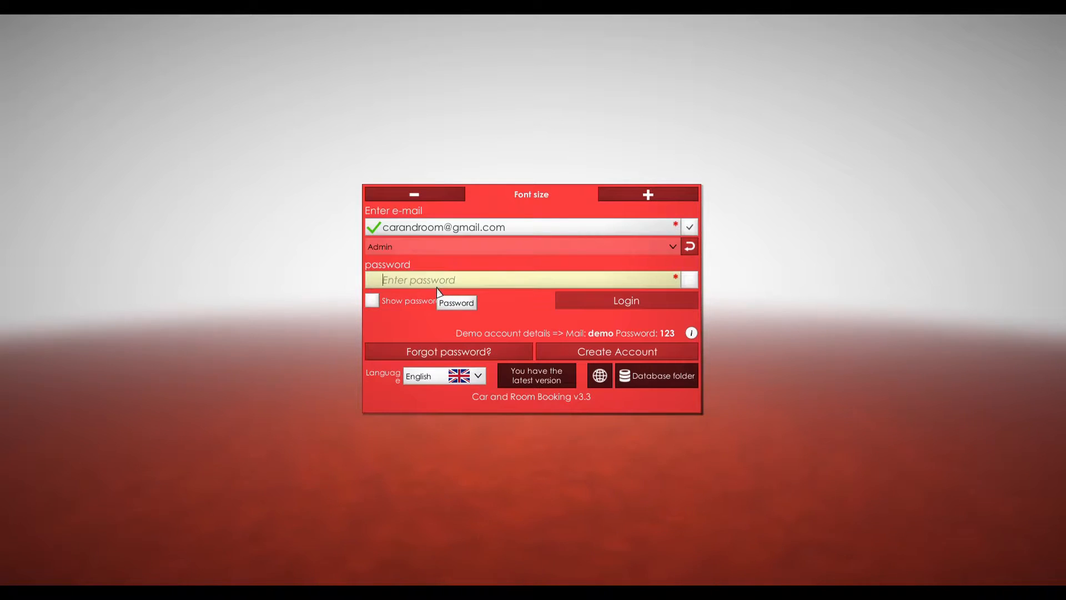
pyautogui.write('*****')
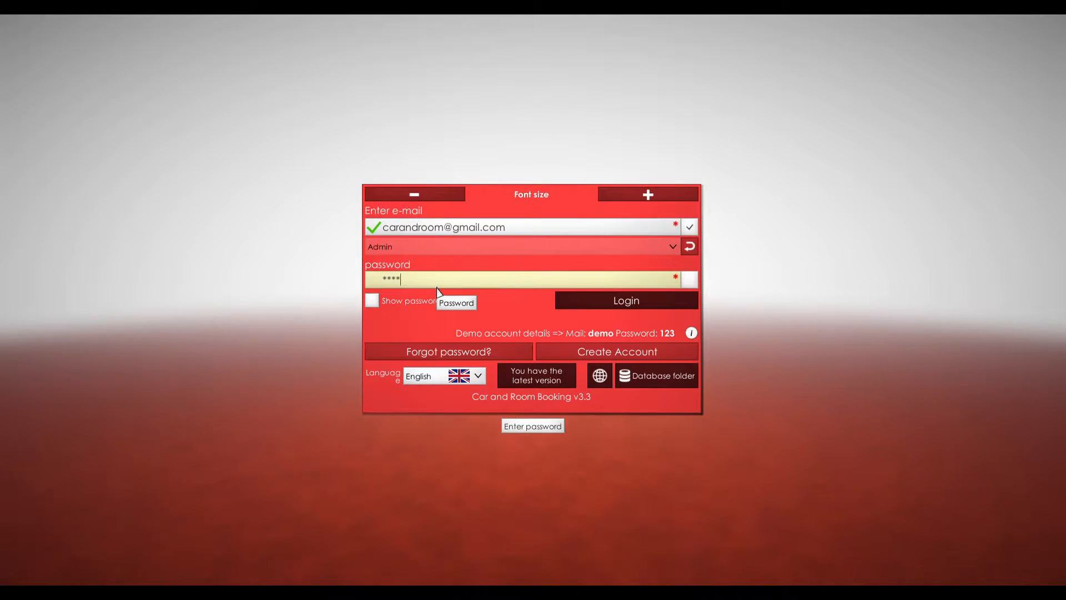
pyautogui.click(615, 304)
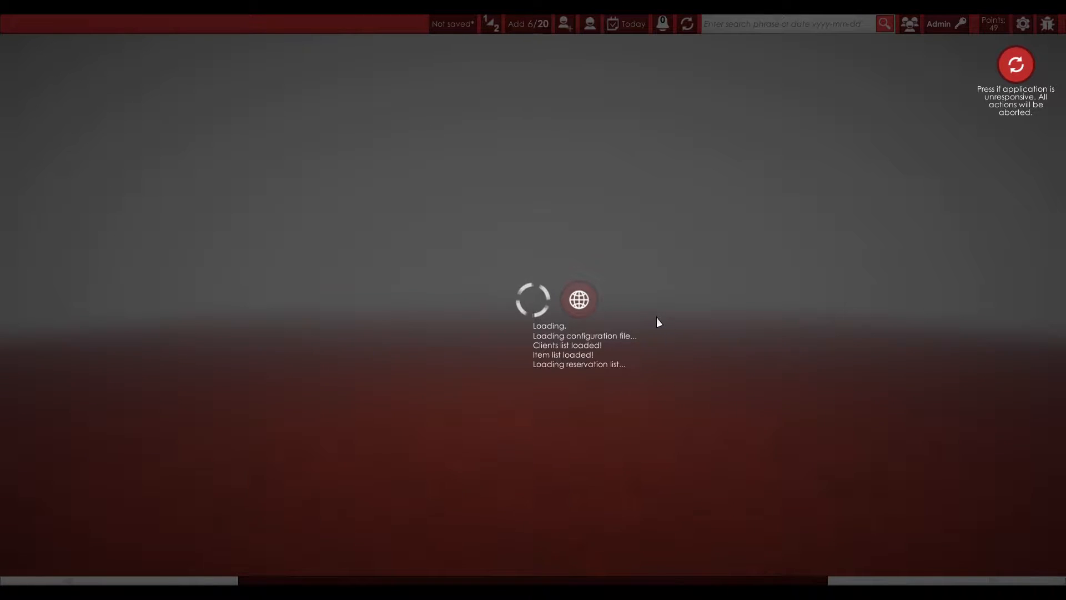
# Step: Start a new item named "renault master L2H2" with the description "dimensions, additional information"
pyautogui.moveTo(588, 310)
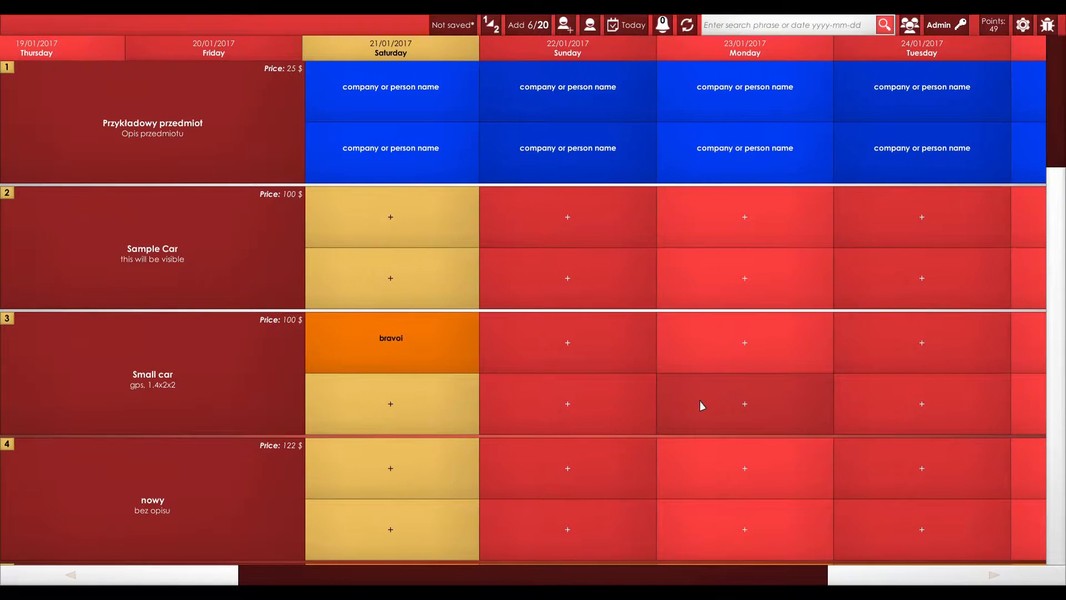
pyautogui.moveTo(486, 320)
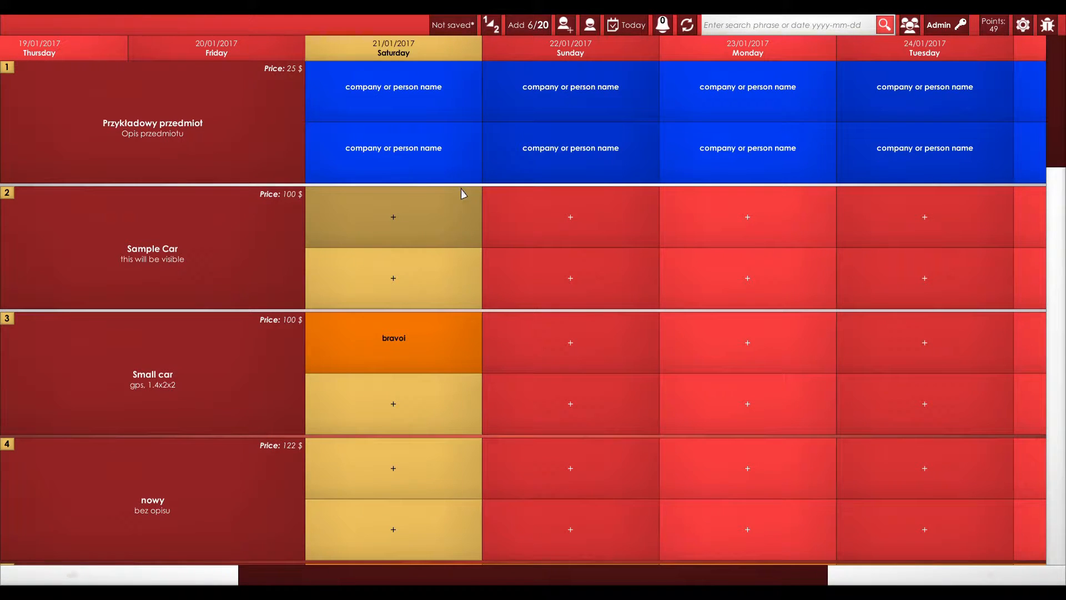
pyautogui.click(518, 25)
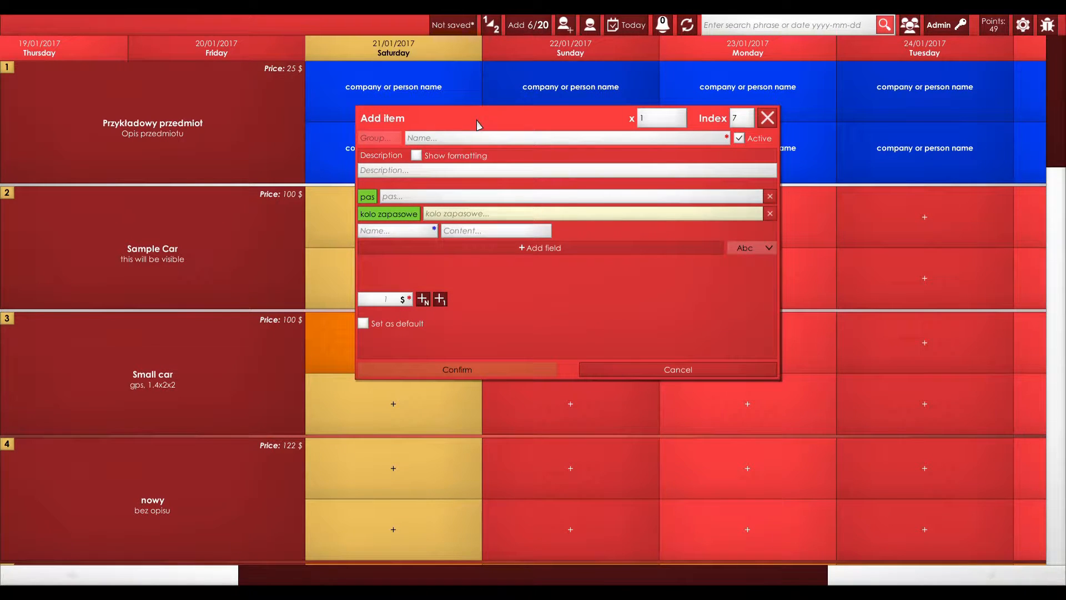
pyautogui.click(489, 140)
pyautogui.write('renault master L2H2')
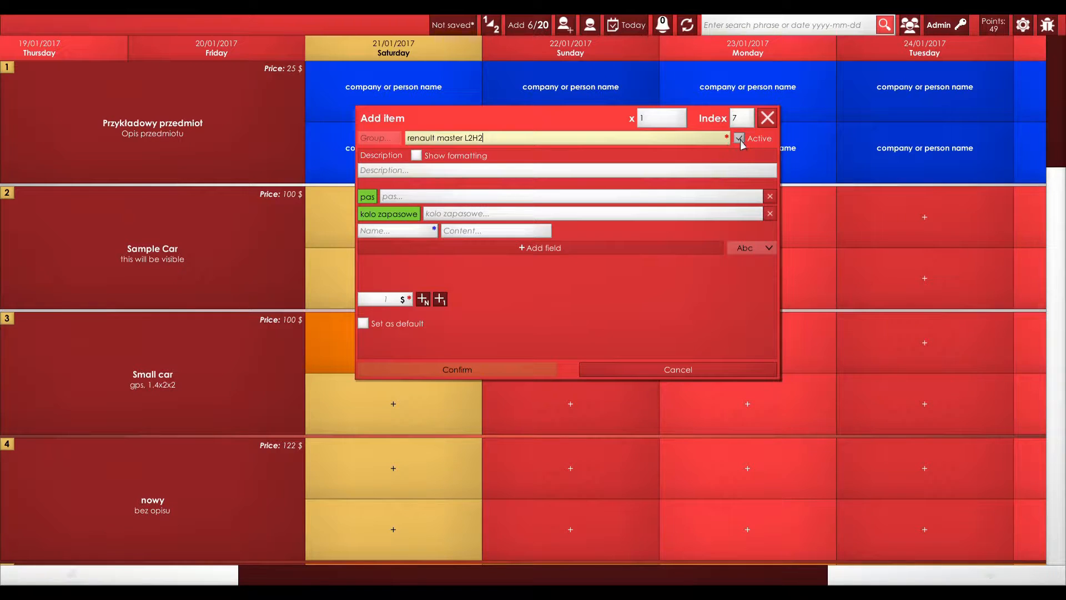
pyautogui.click(454, 175)
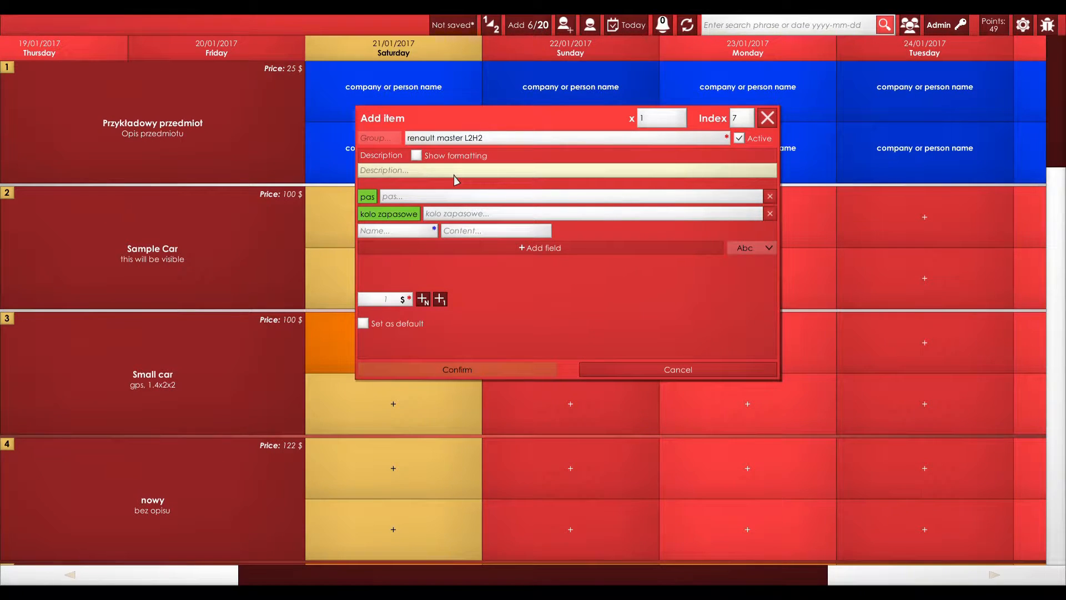
pyautogui.write('dimensions, additional information')
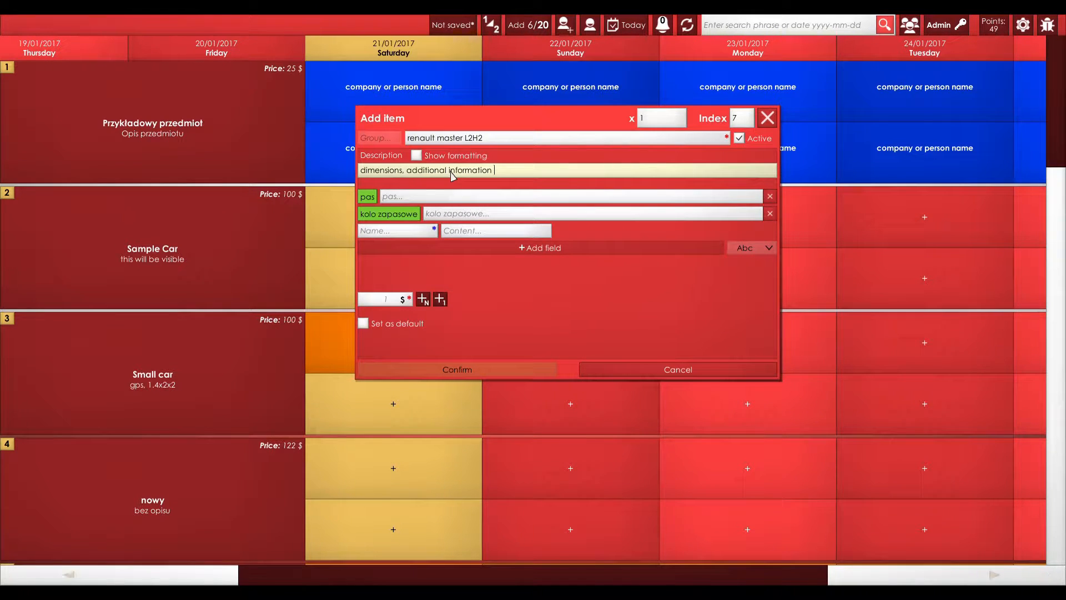
# Step: Add a custom field named "spare wheel" with the content "included" to the new item
pyautogui.click(389, 235)
pyautogui.write('spare wheel')
pyautogui.click(487, 233)
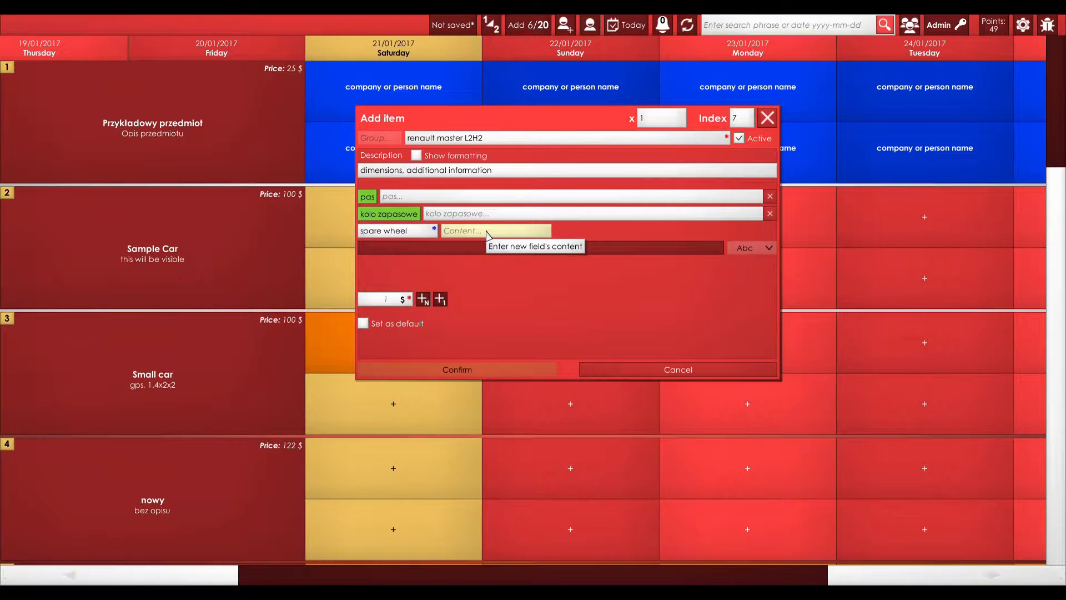
pyautogui.write('include')
pyautogui.click(478, 248)
pyautogui.click(467, 234)
pyautogui.write('d')
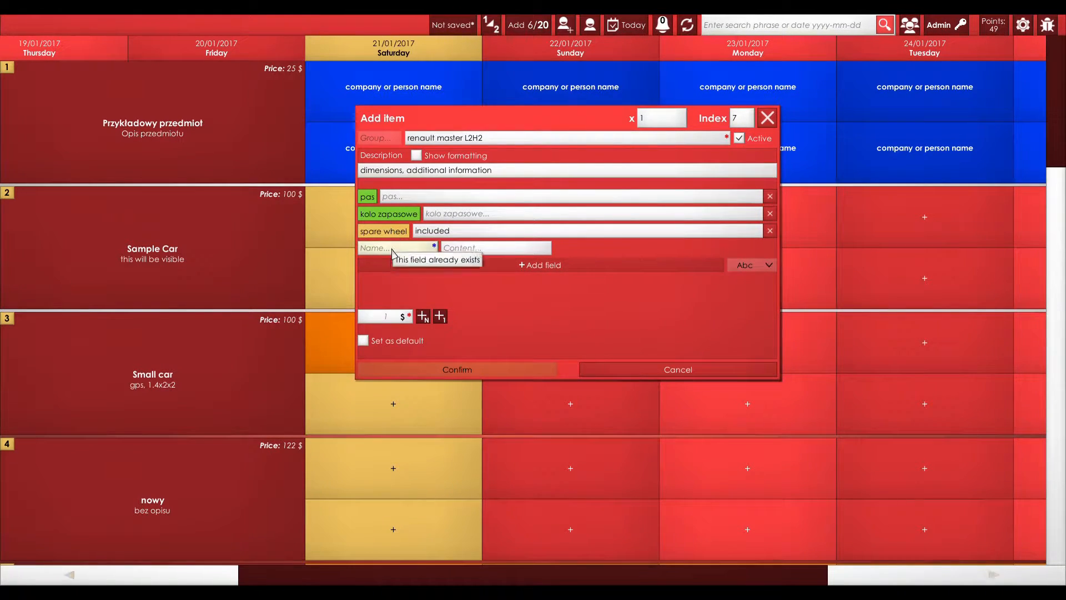
# Step: Set the item's price to 100 $ and add a recurring extra charge named "insurance" of 10
pyautogui.click(392, 322)
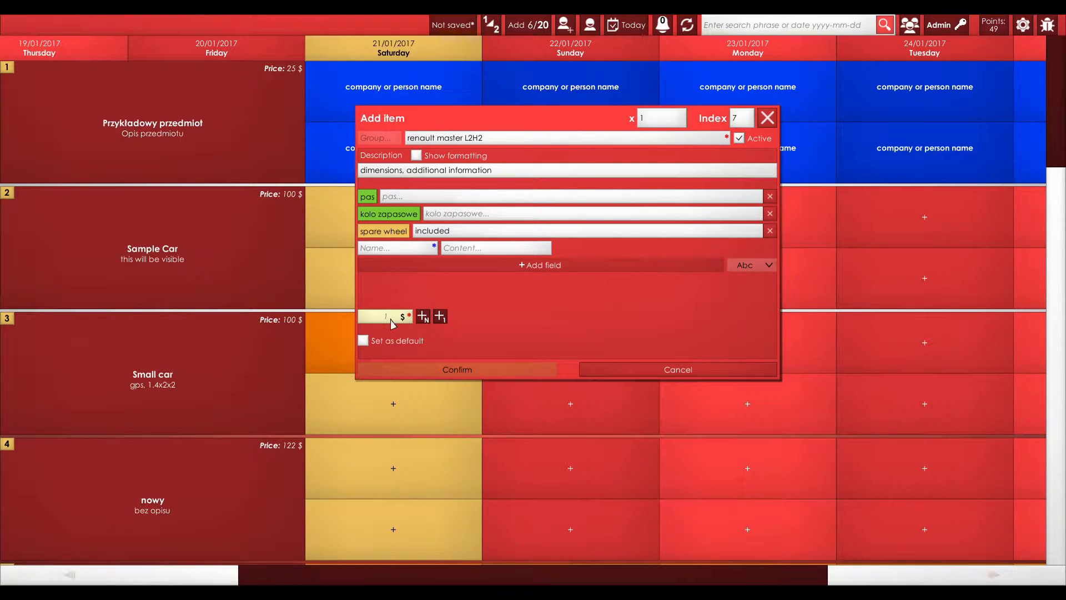
pyautogui.write('100')
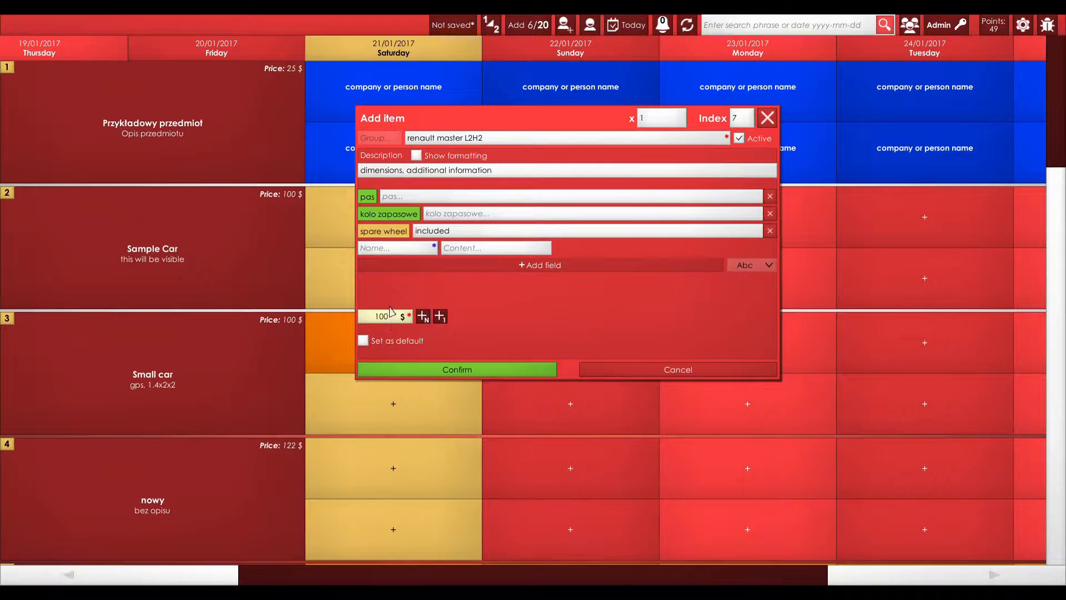
pyautogui.click(424, 318)
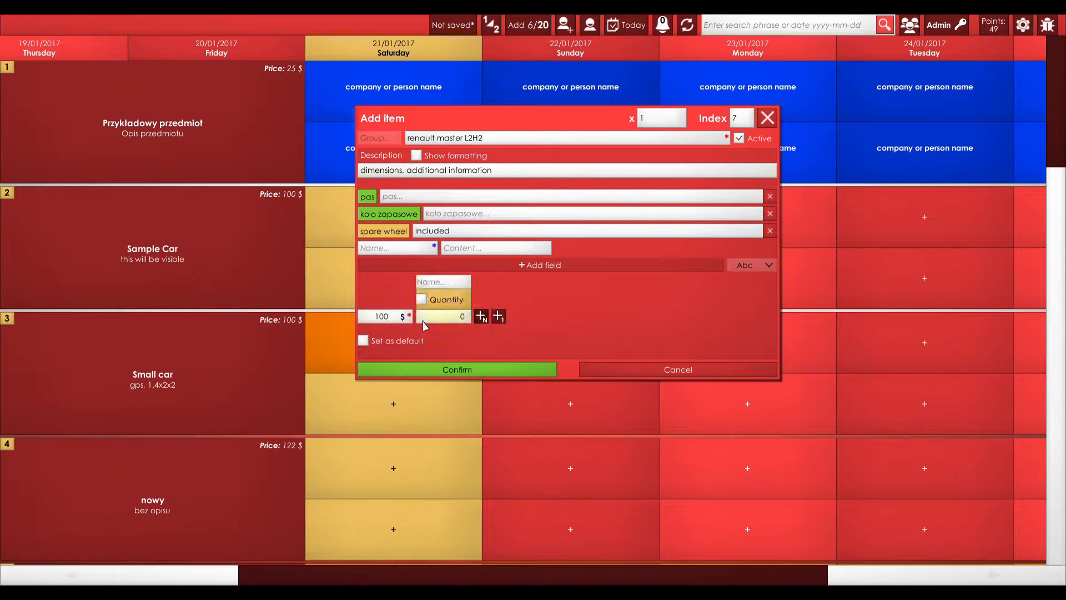
pyautogui.click(441, 284)
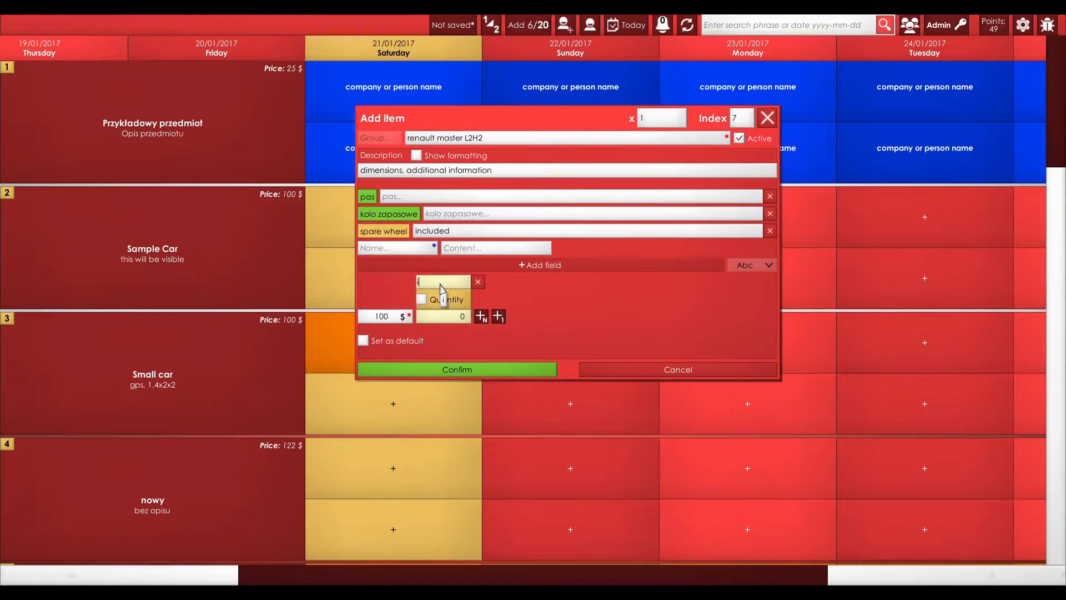
pyautogui.write('insurance')
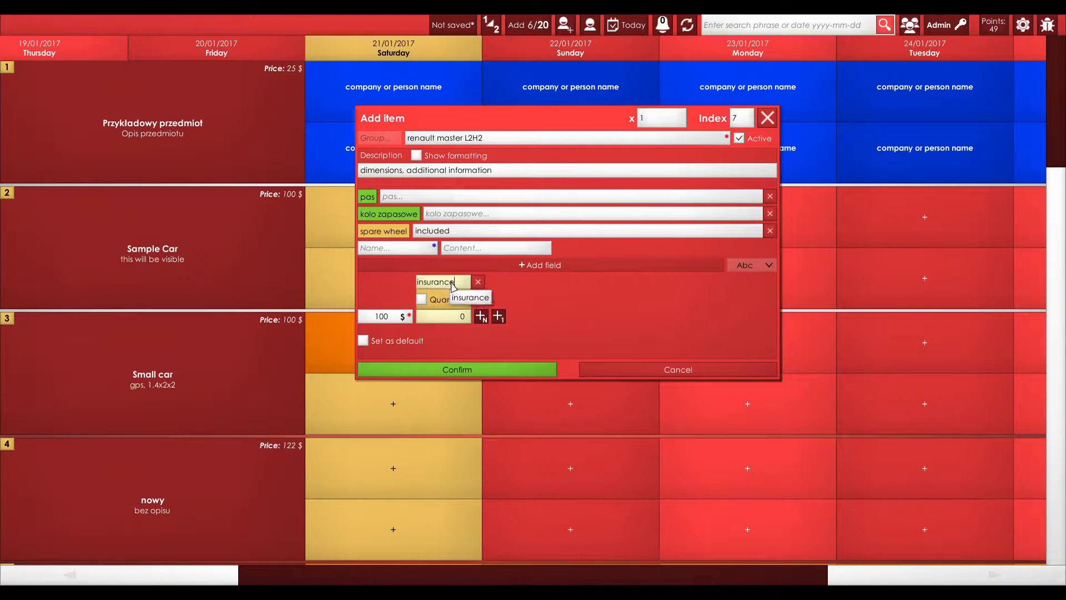
pyautogui.click(459, 321)
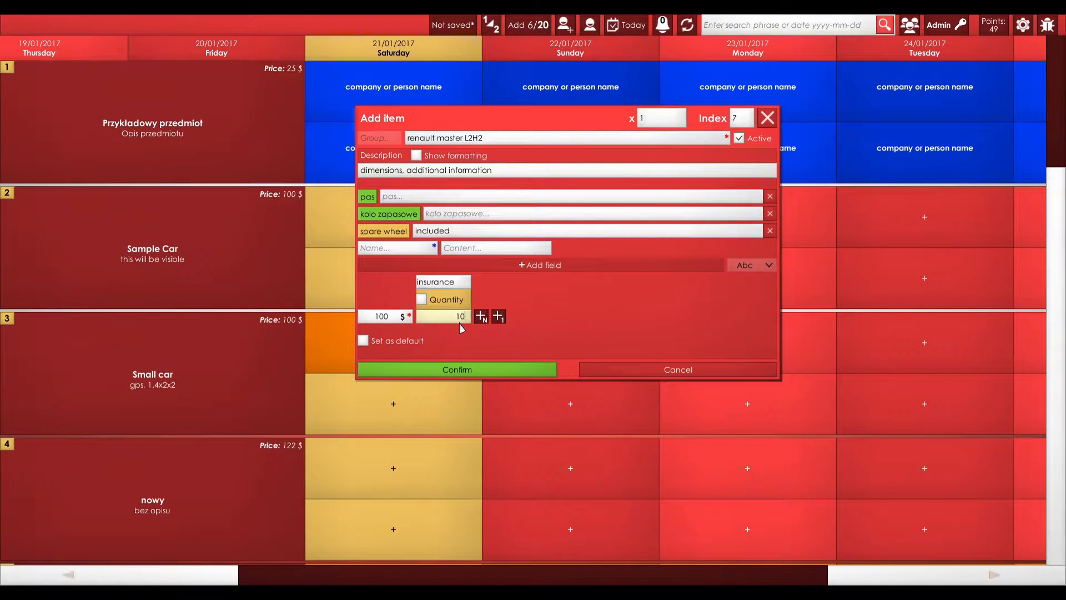
# Step: Add a one-time extra charge named "person" of 5 with Quantity enabled, and confirm the new item
pyautogui.click(498, 316)
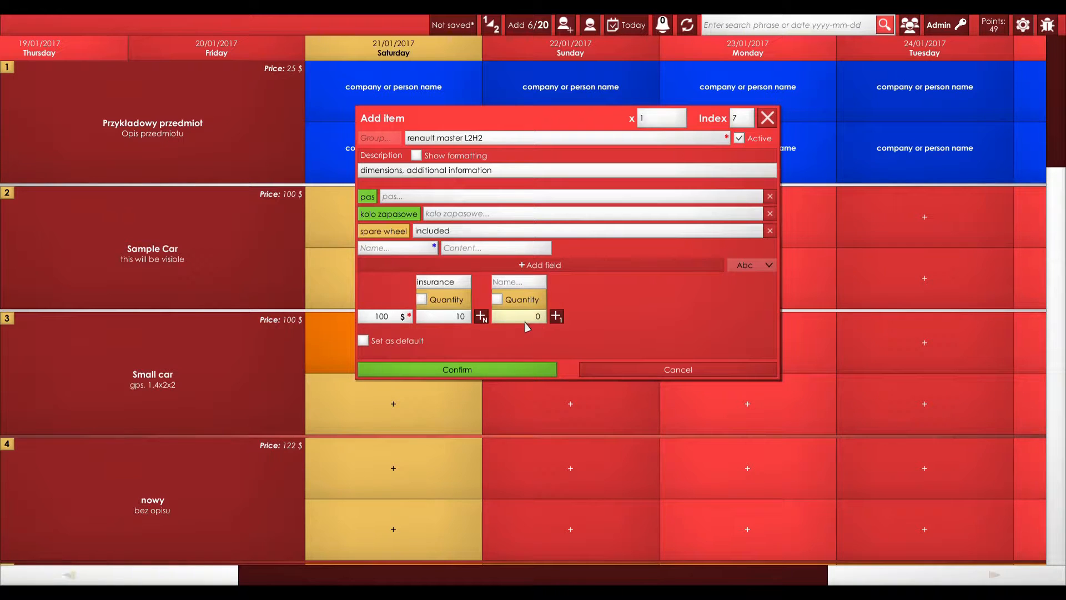
pyautogui.moveTo(531, 285)
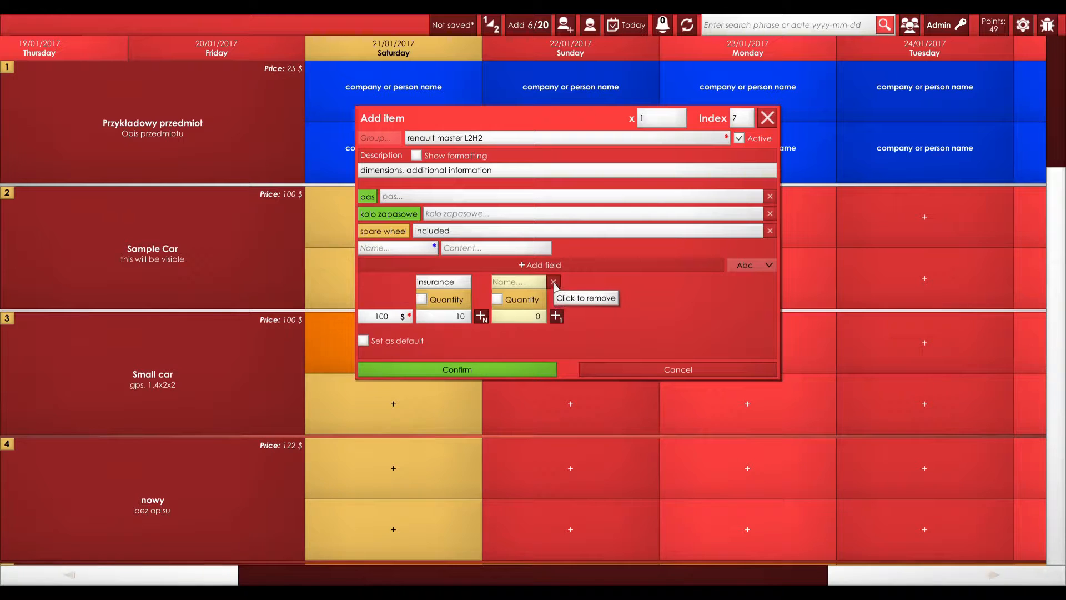
pyautogui.click(515, 289)
pyautogui.write('person')
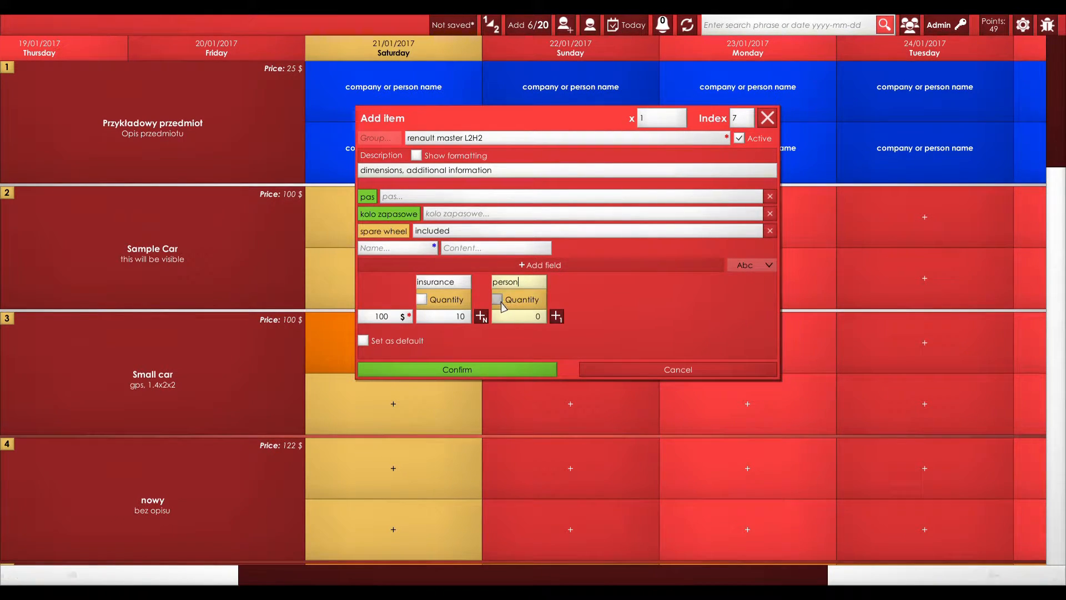
pyautogui.click(508, 303)
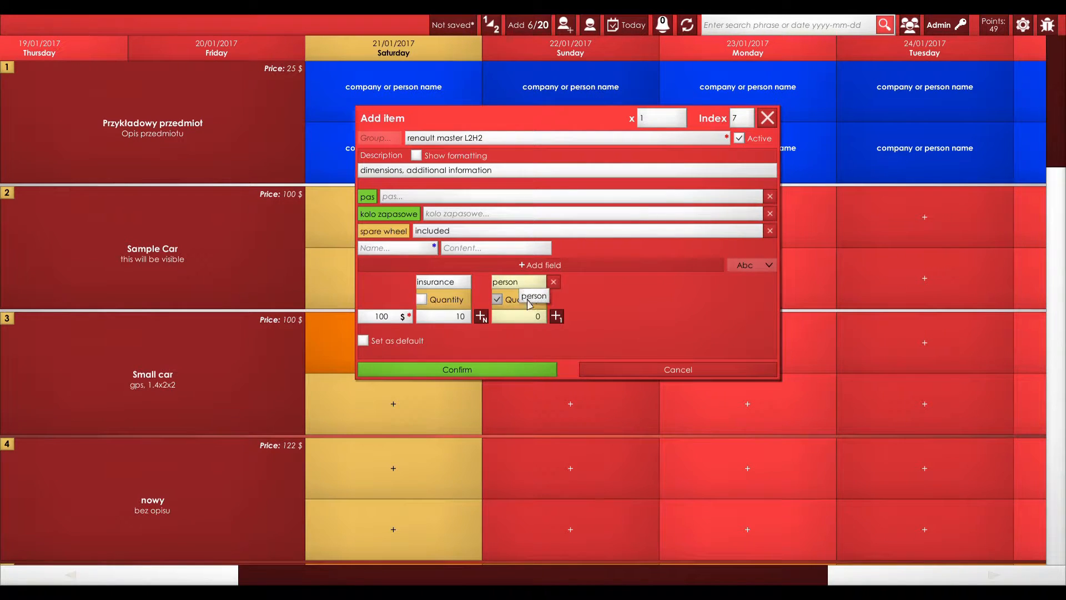
pyautogui.click(537, 319)
pyautogui.write('5')
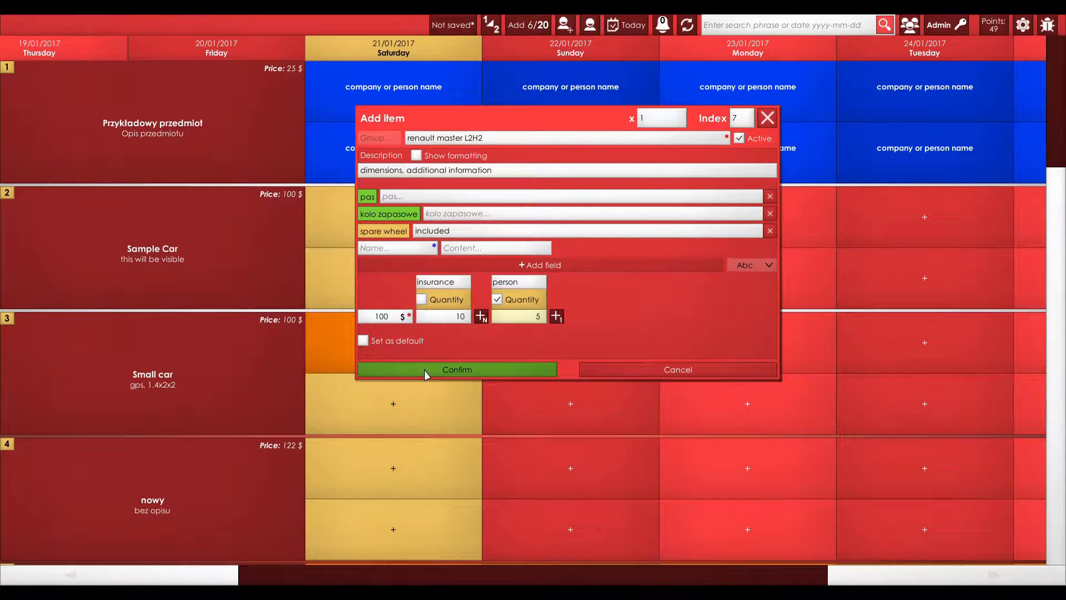
pyautogui.click(424, 370)
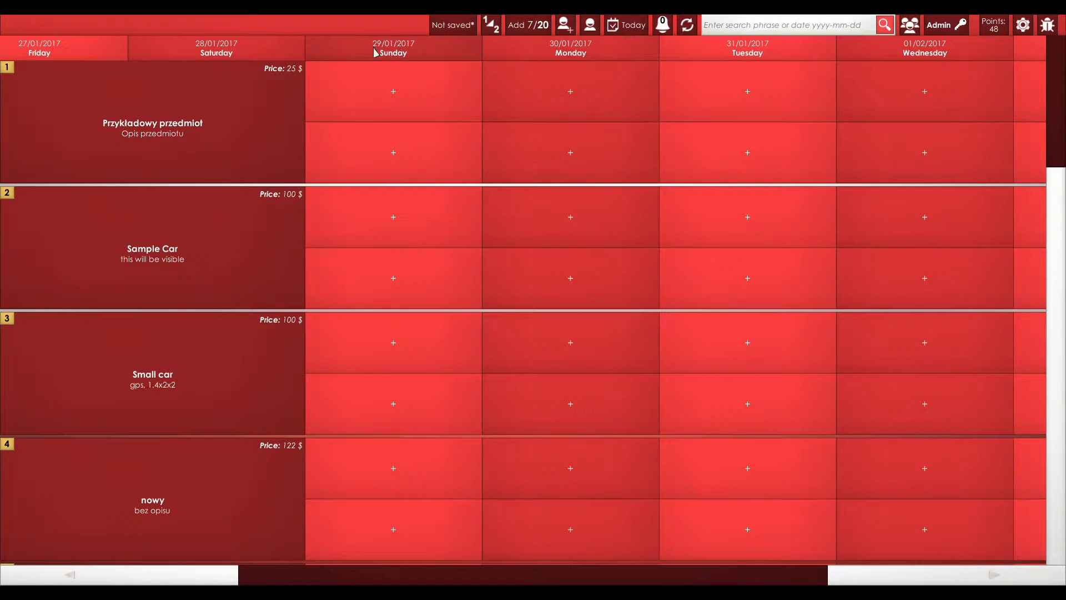
# Step: Return the calendar to today and review the details of the new renault master L2H2 item without editing it
pyautogui.click(624, 25)
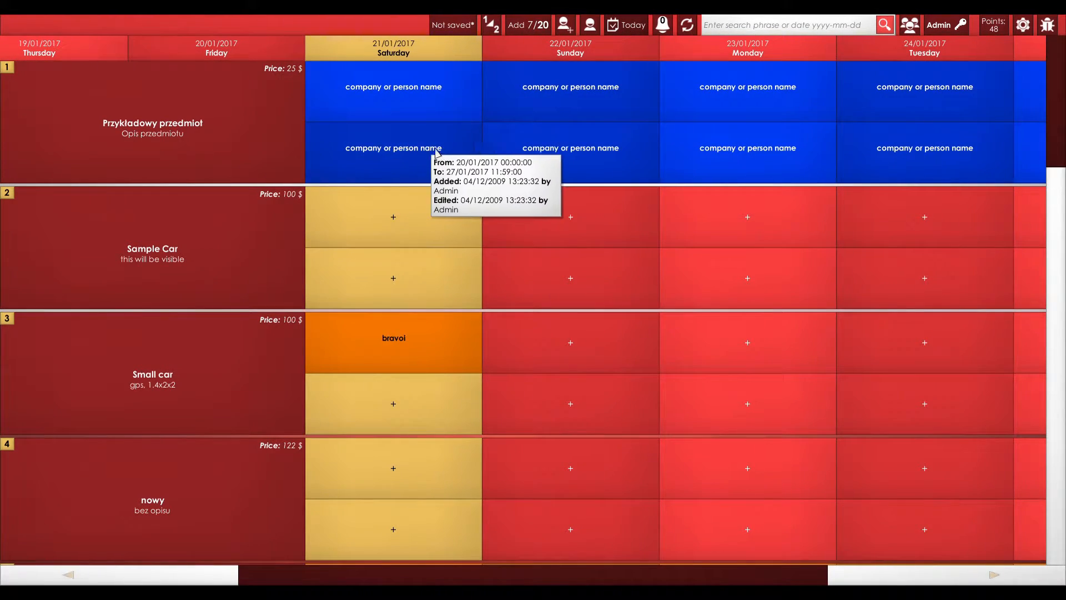
pyautogui.moveTo(1061, 117); pyautogui.dragTo(1060, 329)
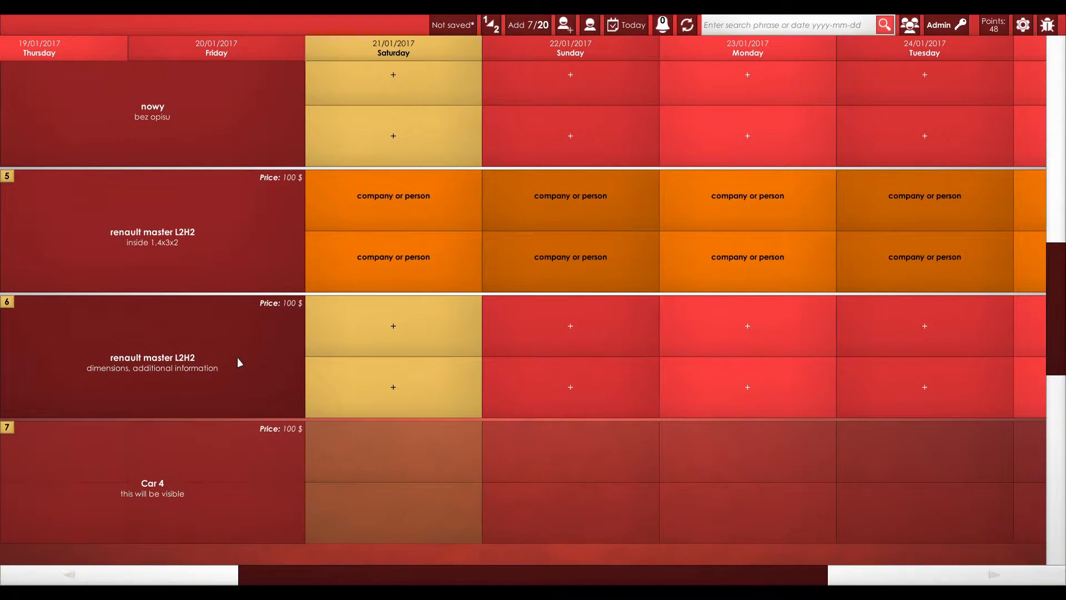
pyautogui.click(260, 364)
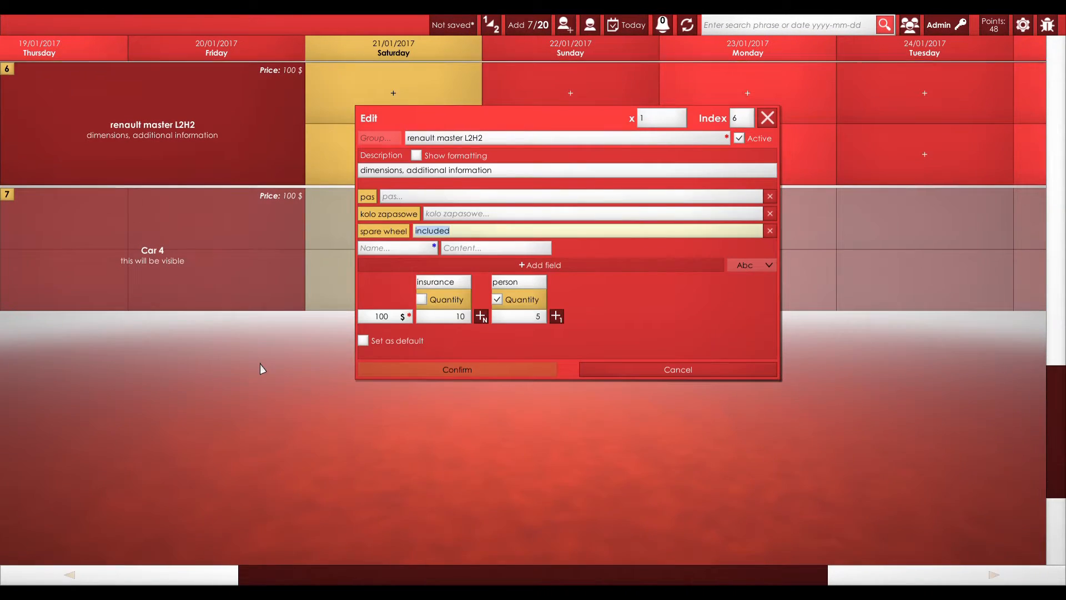
pyautogui.click(614, 371)
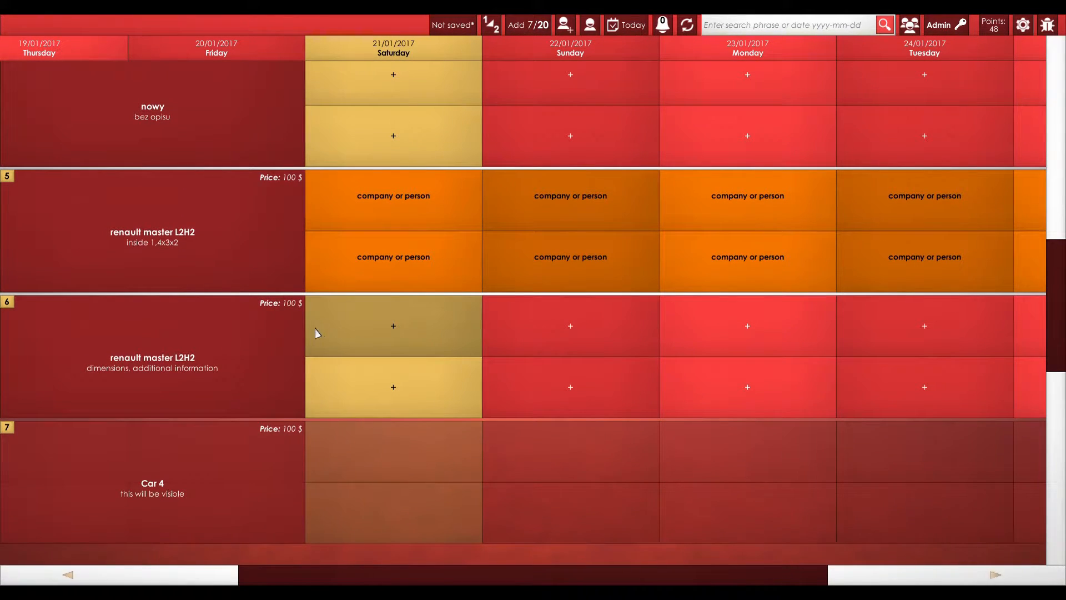
# Step: Start a reservation of the new renault master L2H2 on 21/01/2017 under the name "company or person name"
pyautogui.click(432, 331)
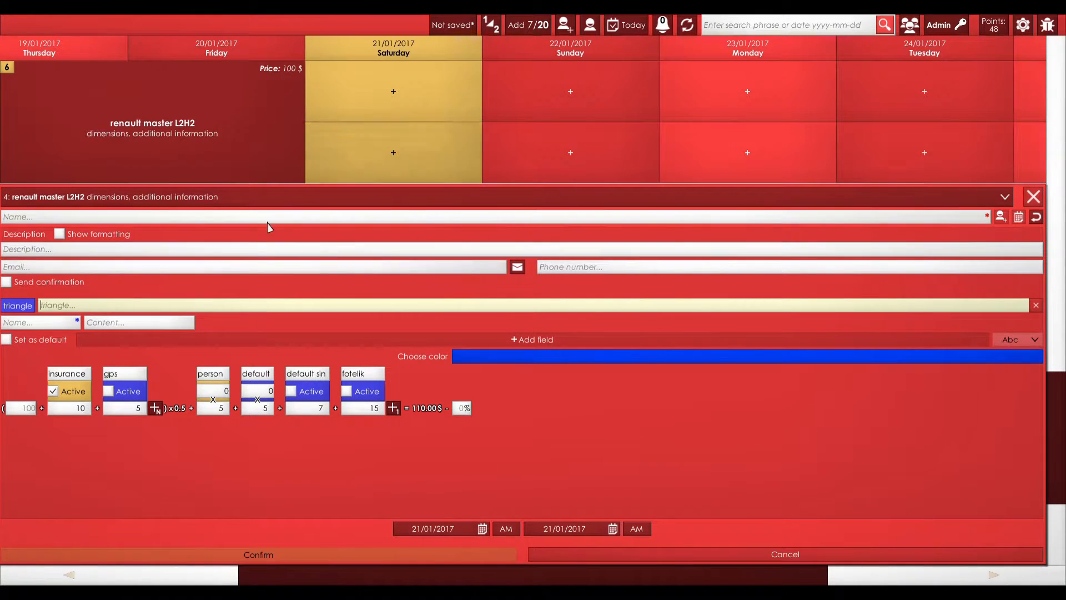
pyautogui.click(86, 218)
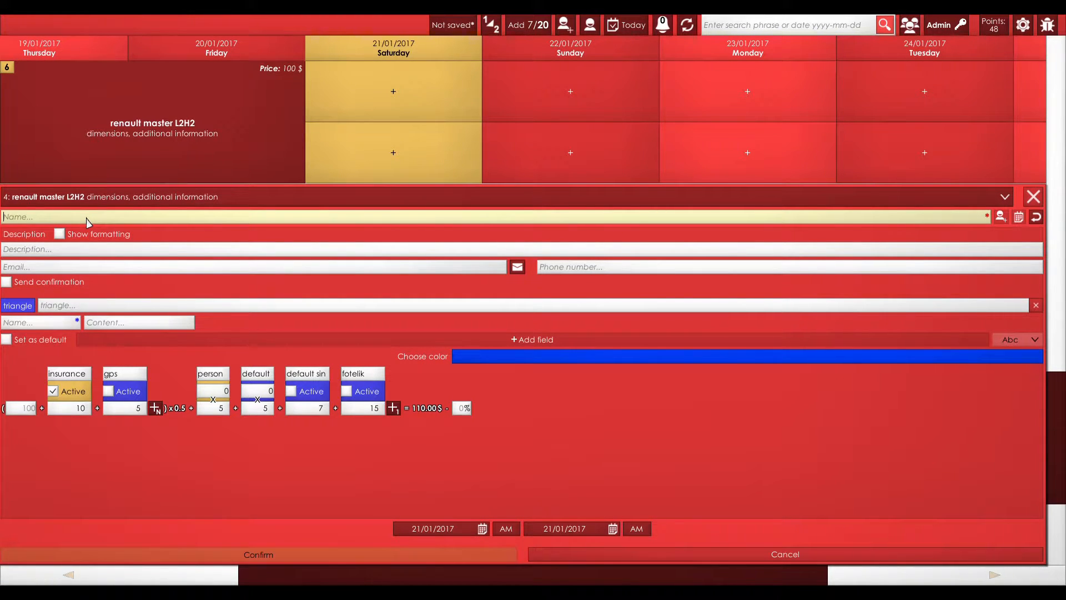
pyautogui.write('company ')
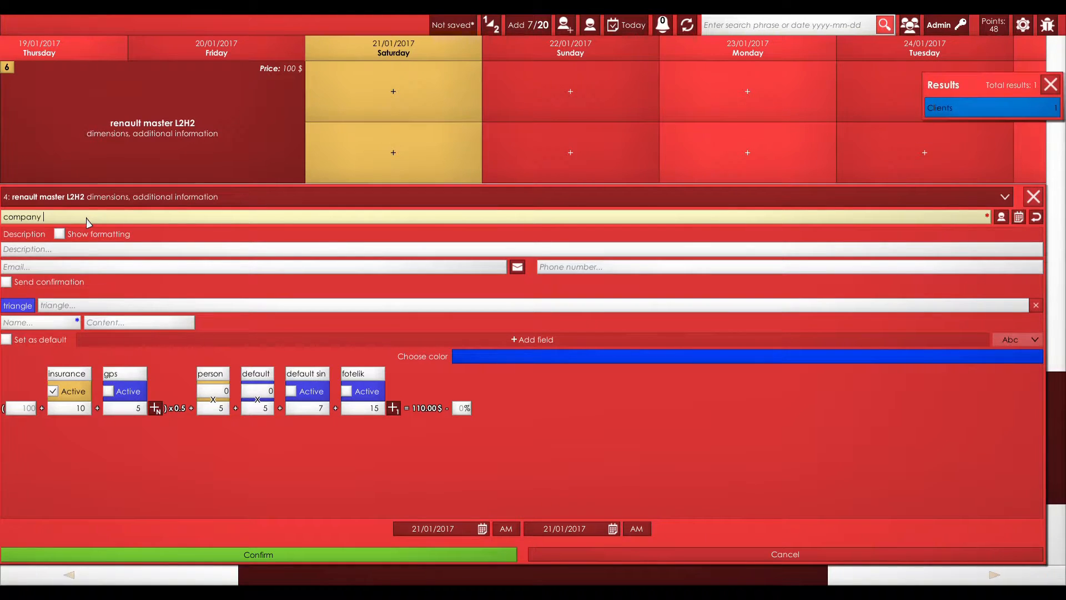
pyautogui.write('or person name')
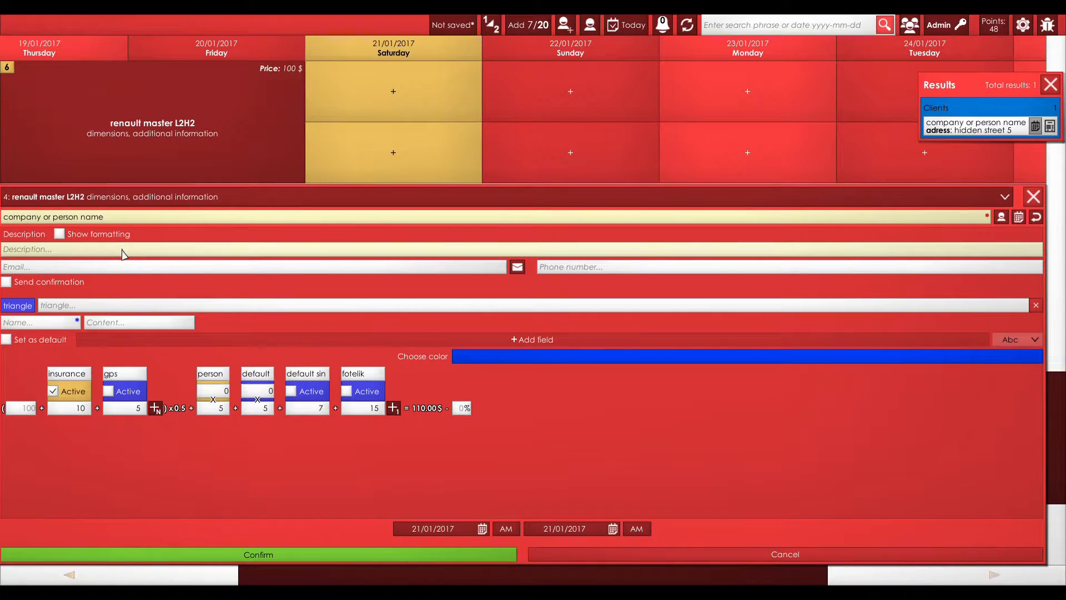
# Step: Activate the "default sin" extra and set the reservation period from 22/01/2017 to 23/01/2017
pyautogui.click(89, 251)
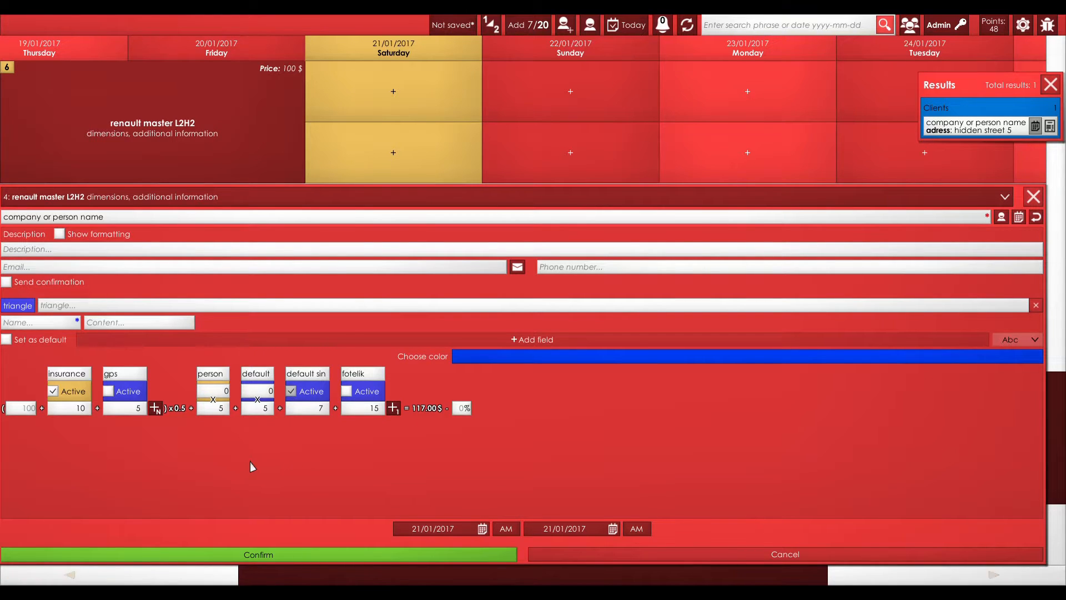
pyautogui.click(481, 528)
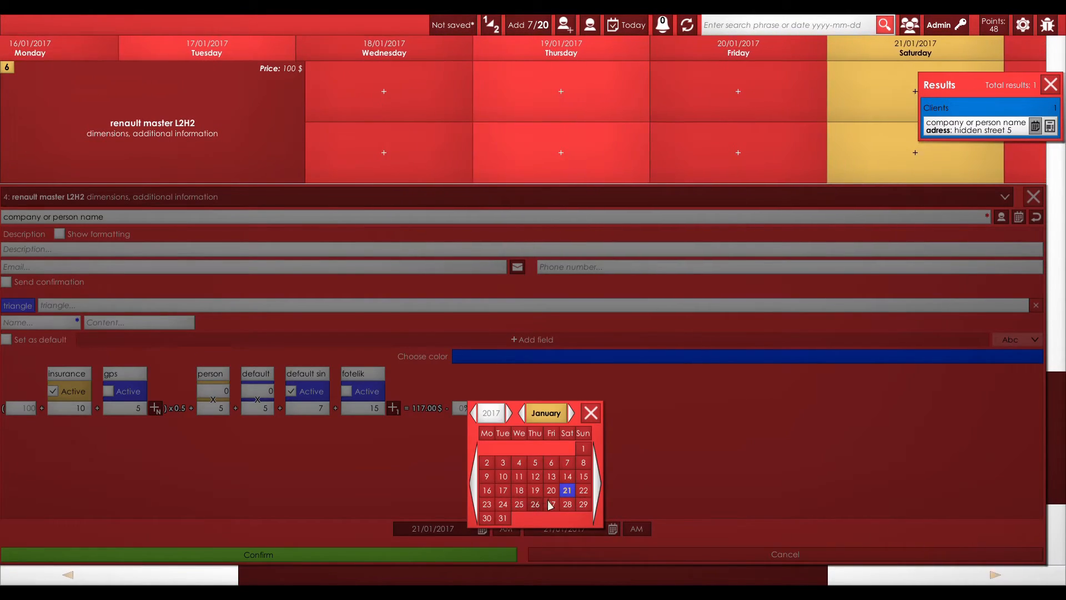
pyautogui.click(583, 491)
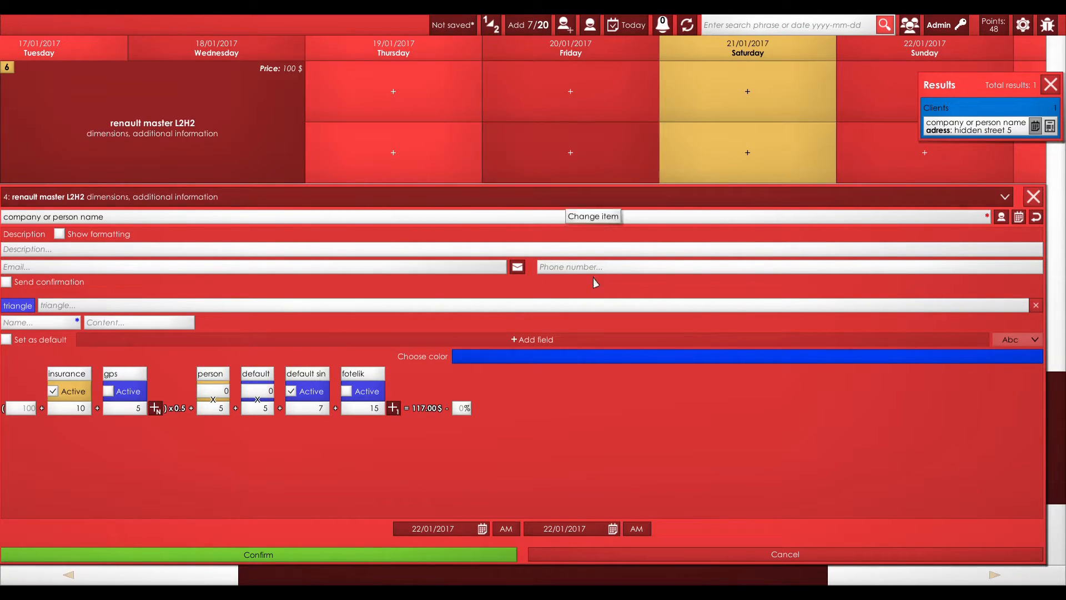
pyautogui.click(562, 529)
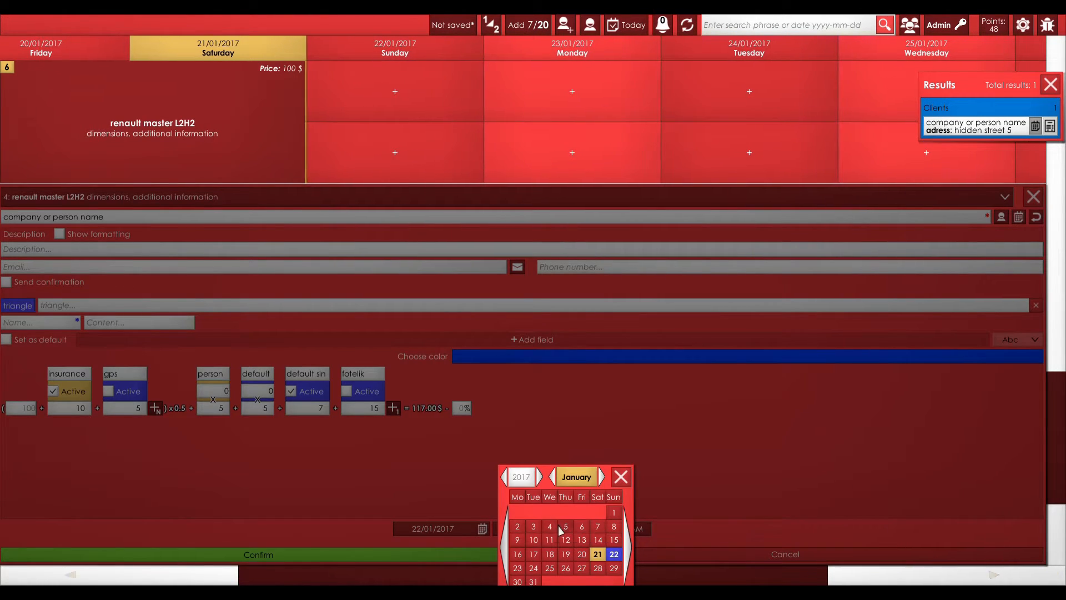
pyautogui.click(519, 570)
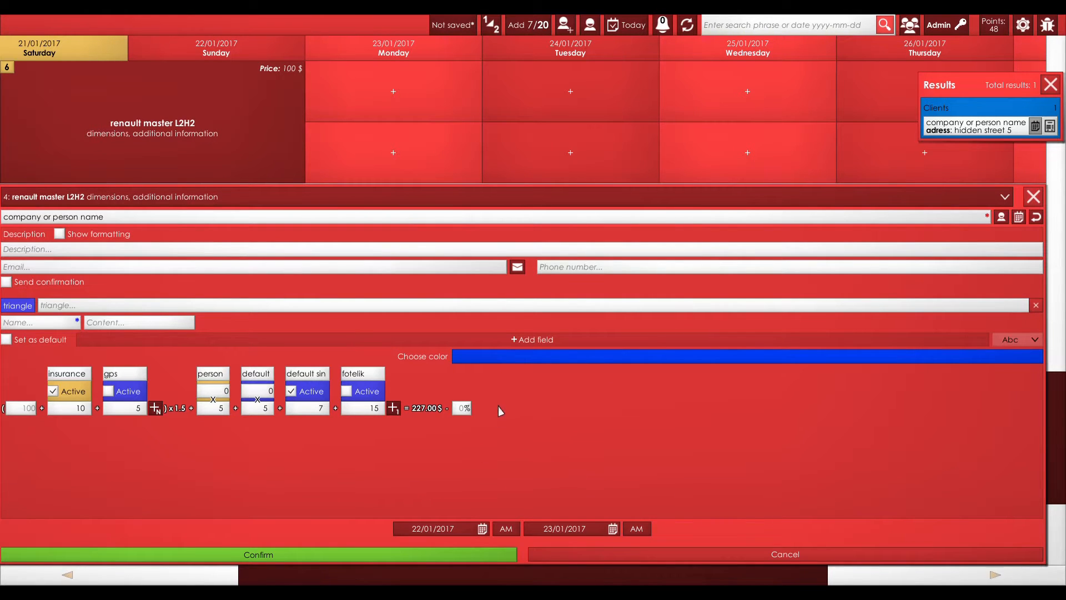
# Step: Set the reservation's color to green and try to confirm it for the renault master L2H2
pyautogui.click(486, 358)
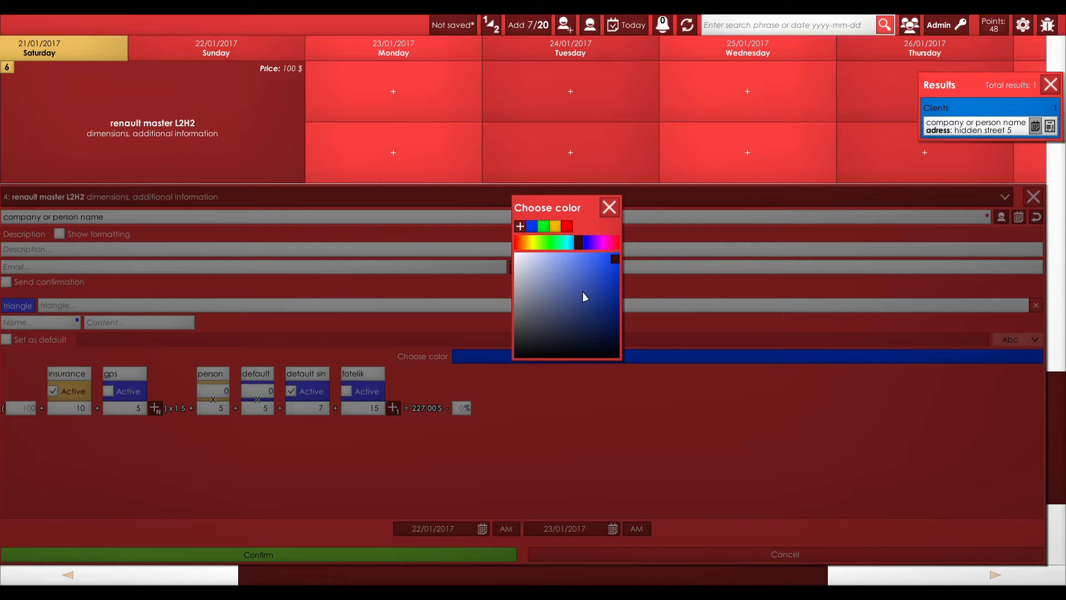
pyautogui.click(543, 228)
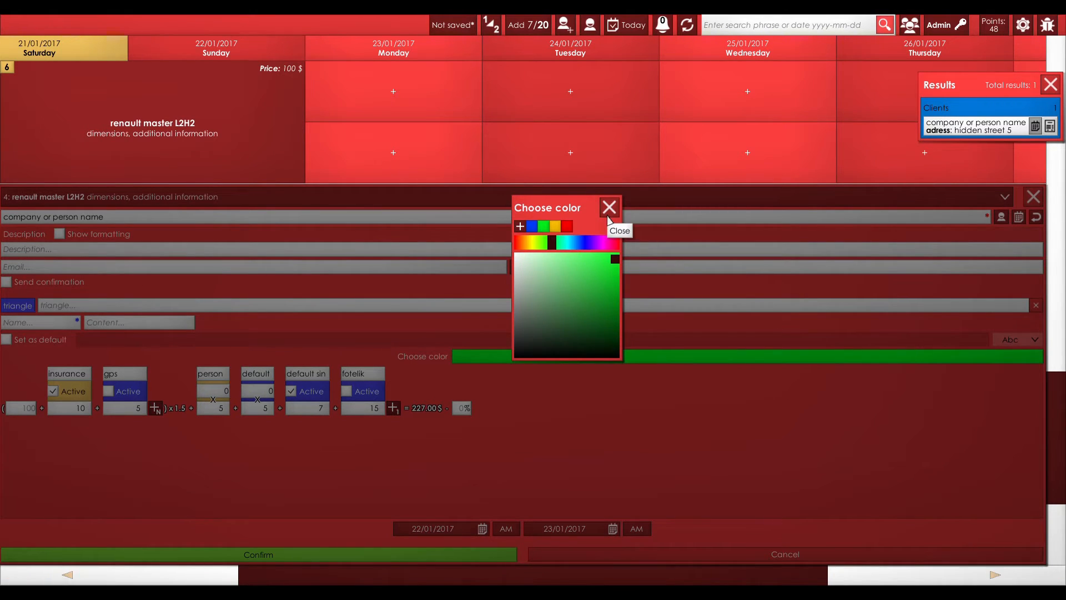
pyautogui.click(608, 216)
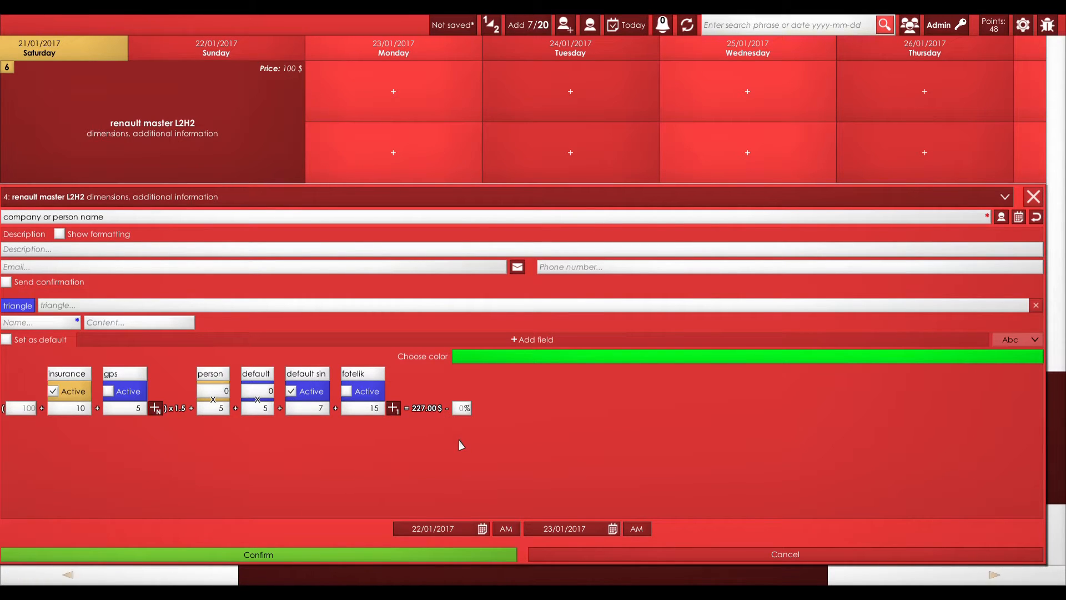
pyautogui.click(339, 555)
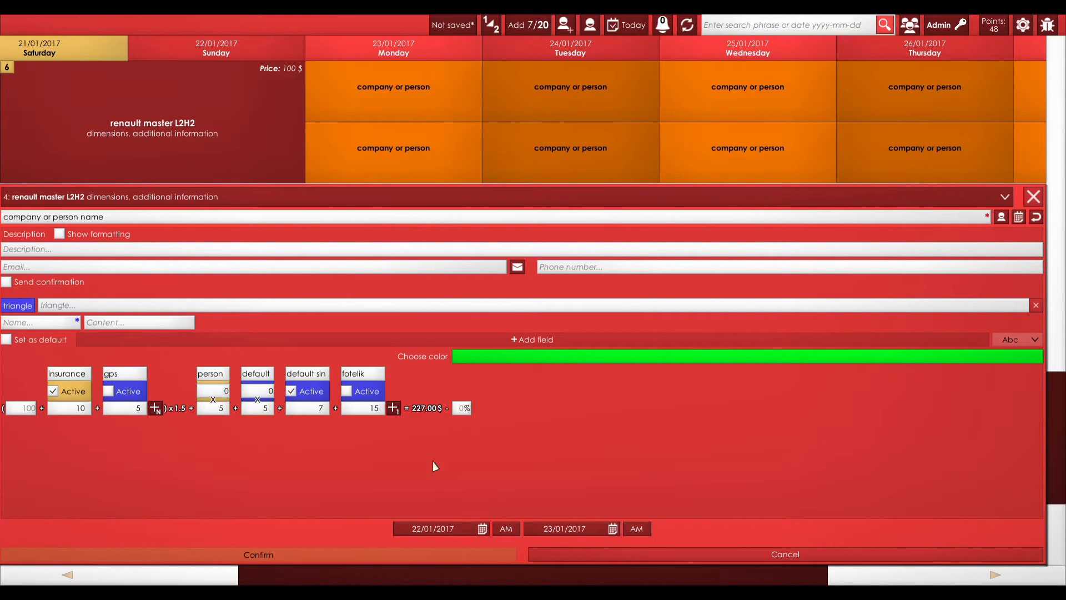
# Step: Change the reserved item to Sample Car and confirm the reservation
pyautogui.click(479, 199)
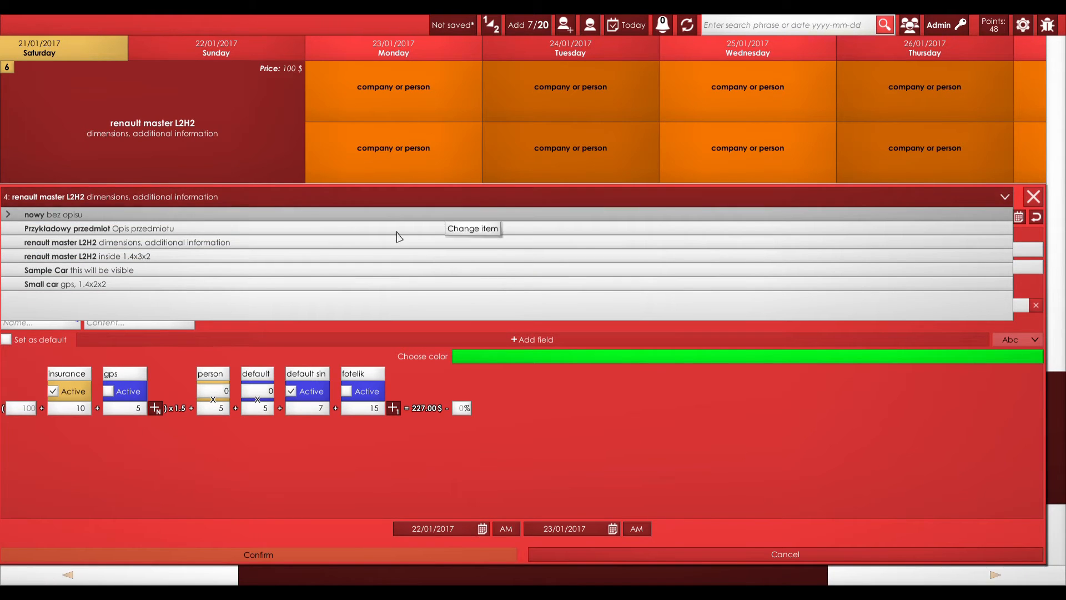
pyautogui.click(245, 271)
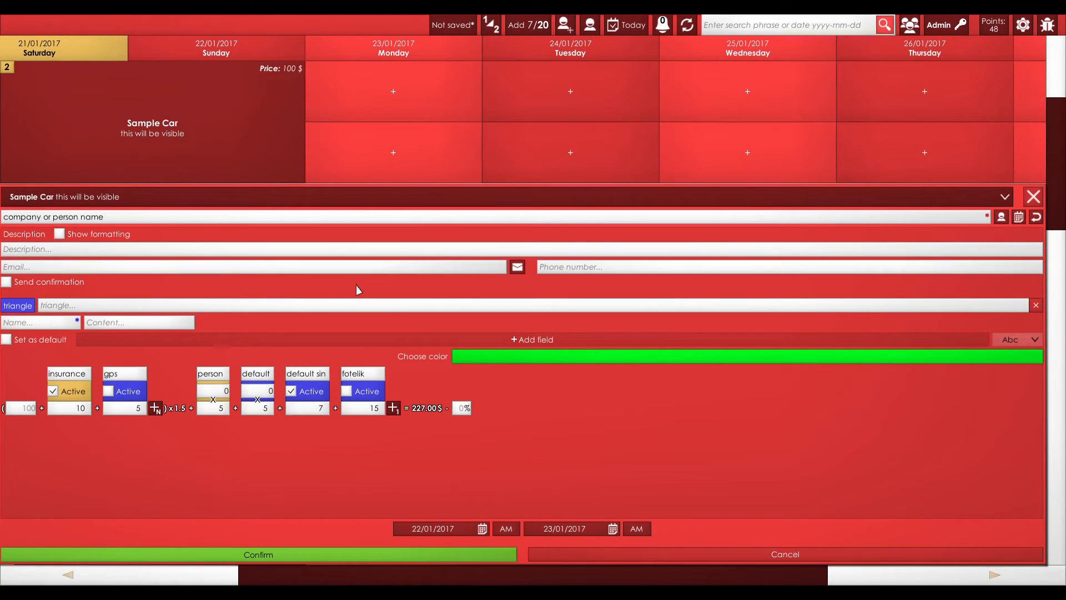
pyautogui.click(359, 556)
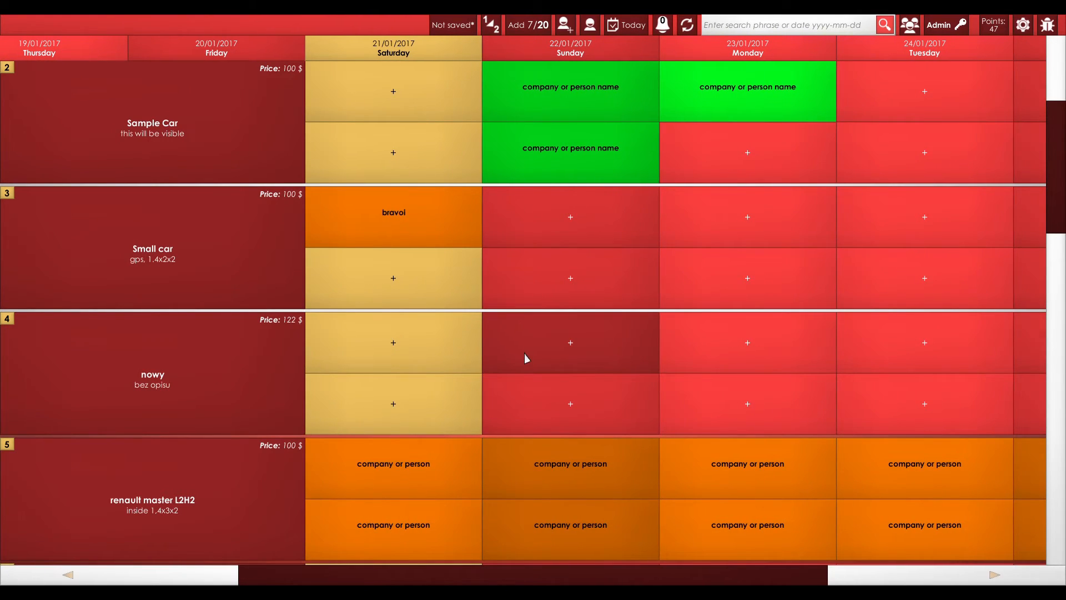
# Step: Add a new client named "new client" with a 3% discount, and close the client form once it is confirmed
pyautogui.scroll(-5, 524, 354)
pyautogui.moveTo(1061, 451); pyautogui.dragTo(1061, 49)
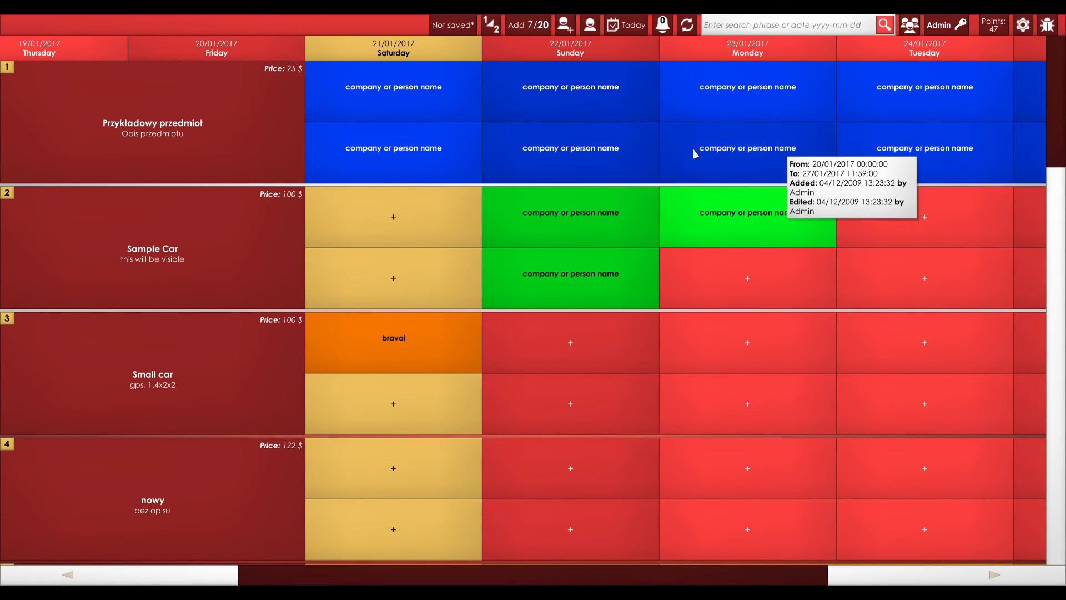
pyautogui.click(569, 33)
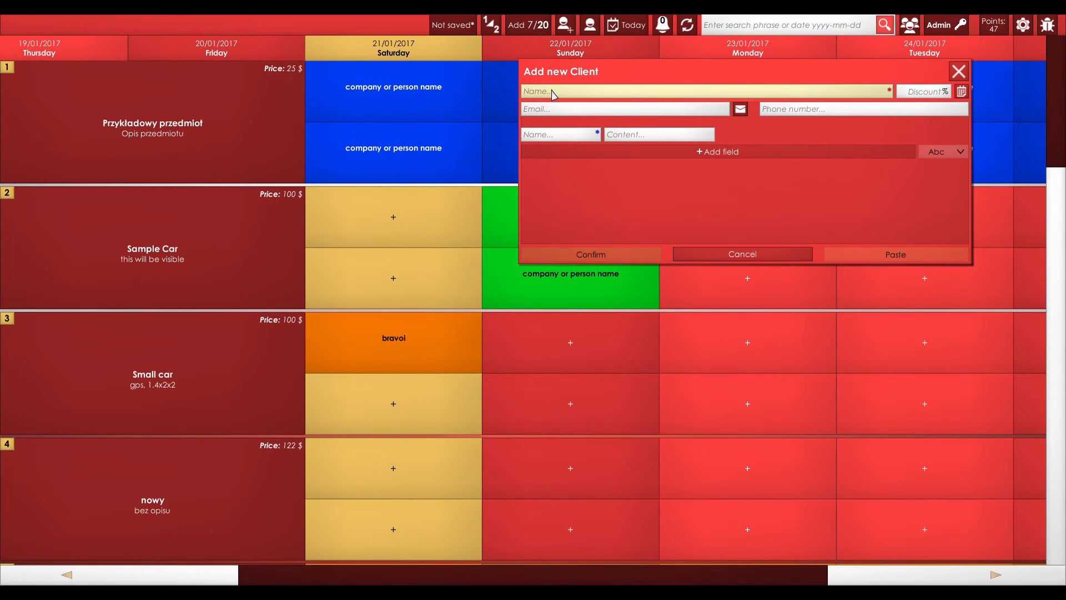
pyautogui.write('new client')
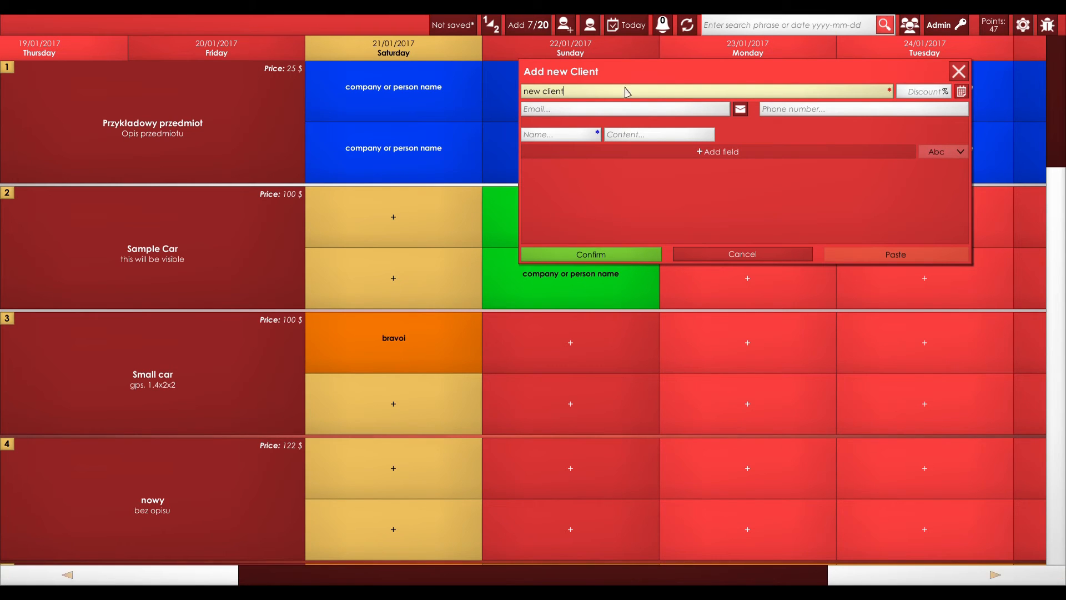
pyautogui.click(906, 94)
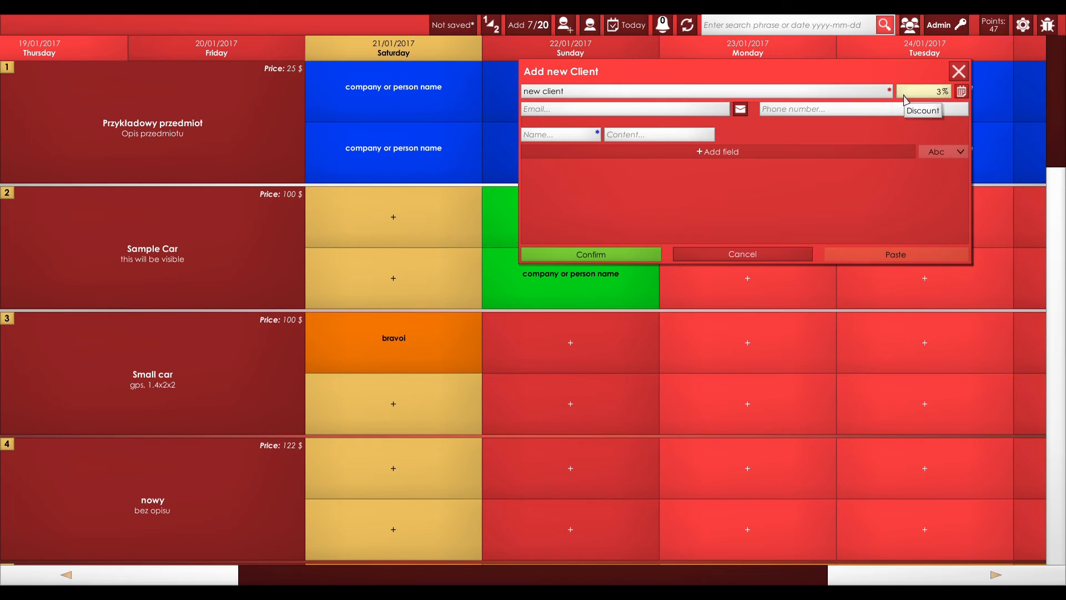
pyautogui.click(613, 255)
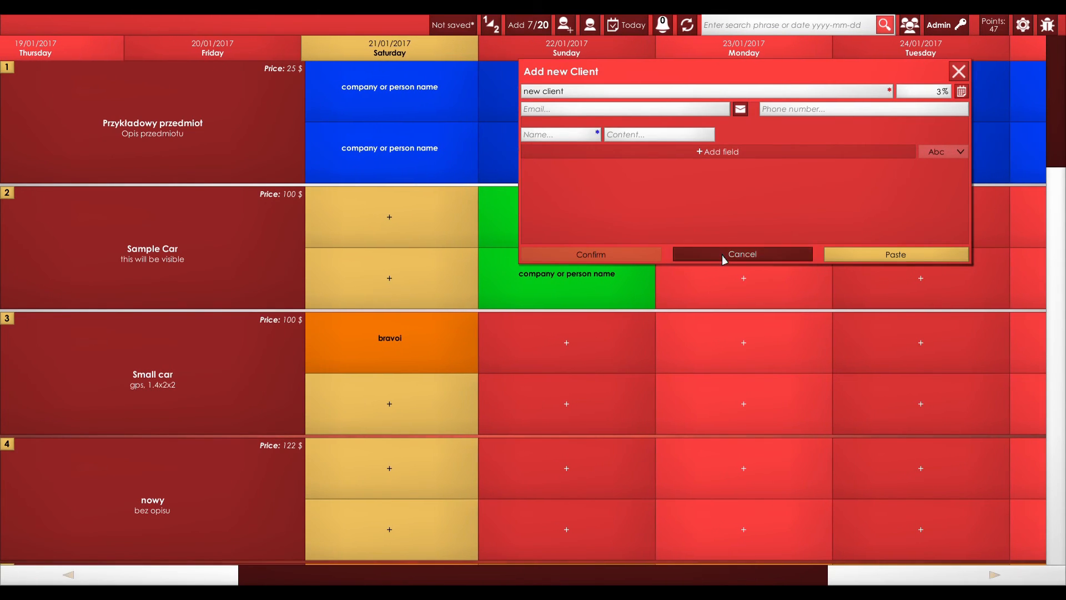
pyautogui.click(722, 255)
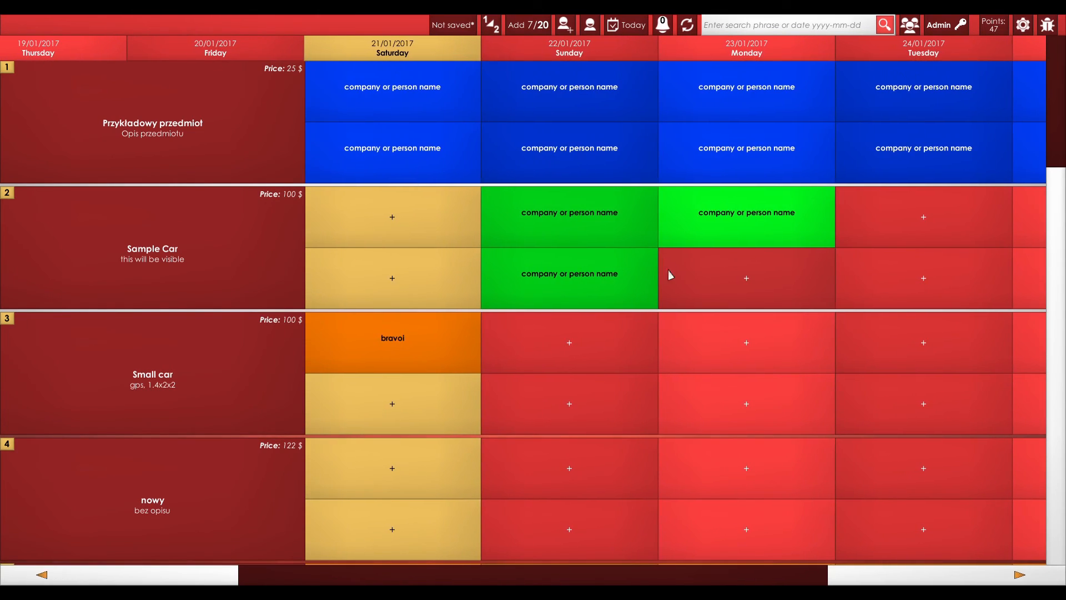
# Step: Start a Sample Car reservation on 23/01/2017, look up clients by "new", and fill in "new client" followed by "new client add"
pyautogui.click(796, 289)
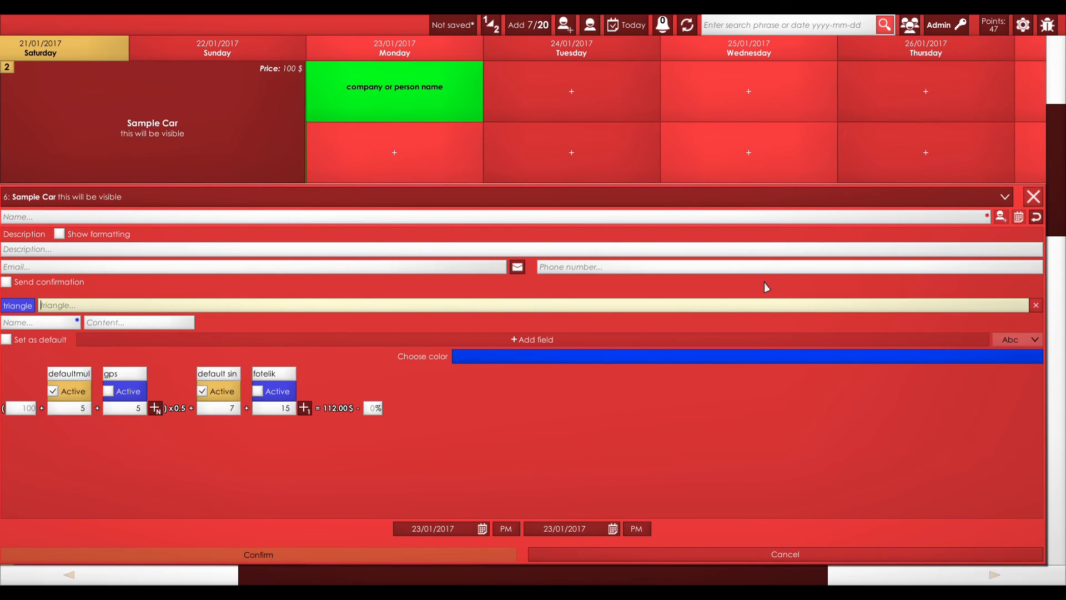
pyautogui.click(564, 219)
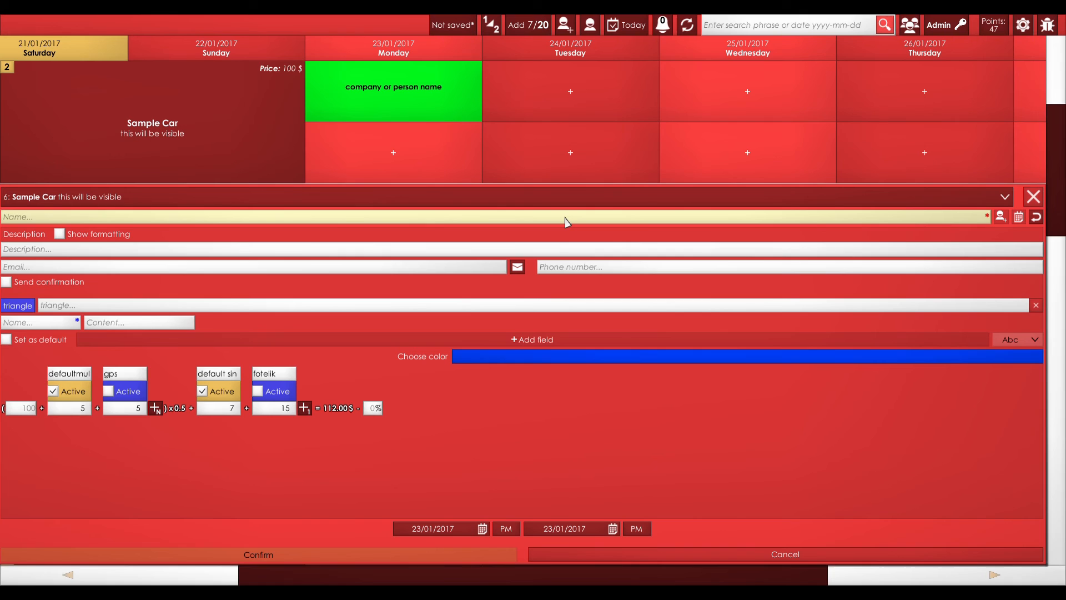
pyautogui.write('new')
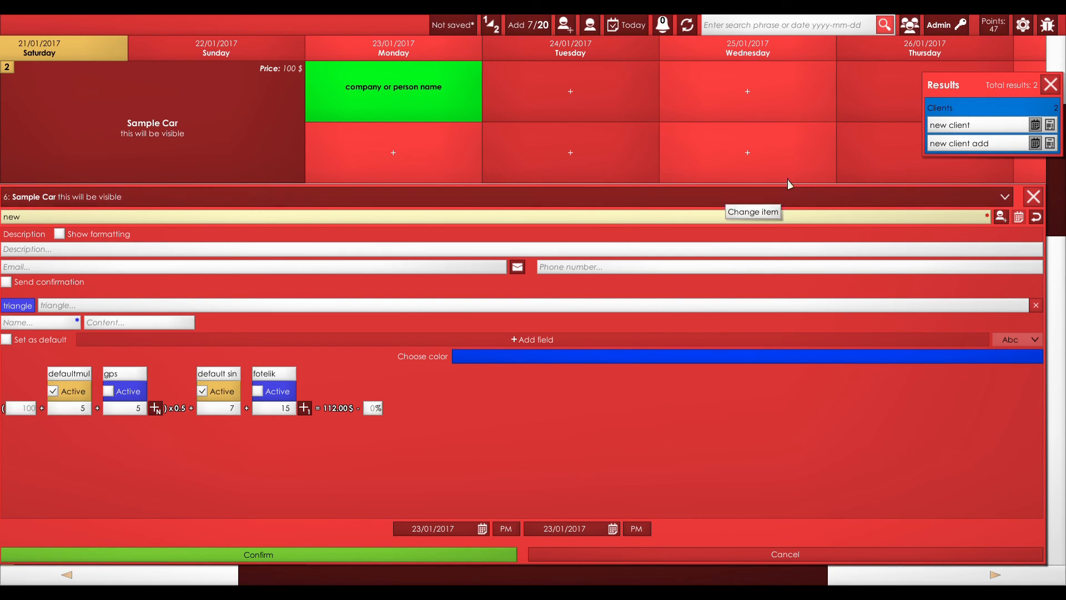
pyautogui.click(1034, 125)
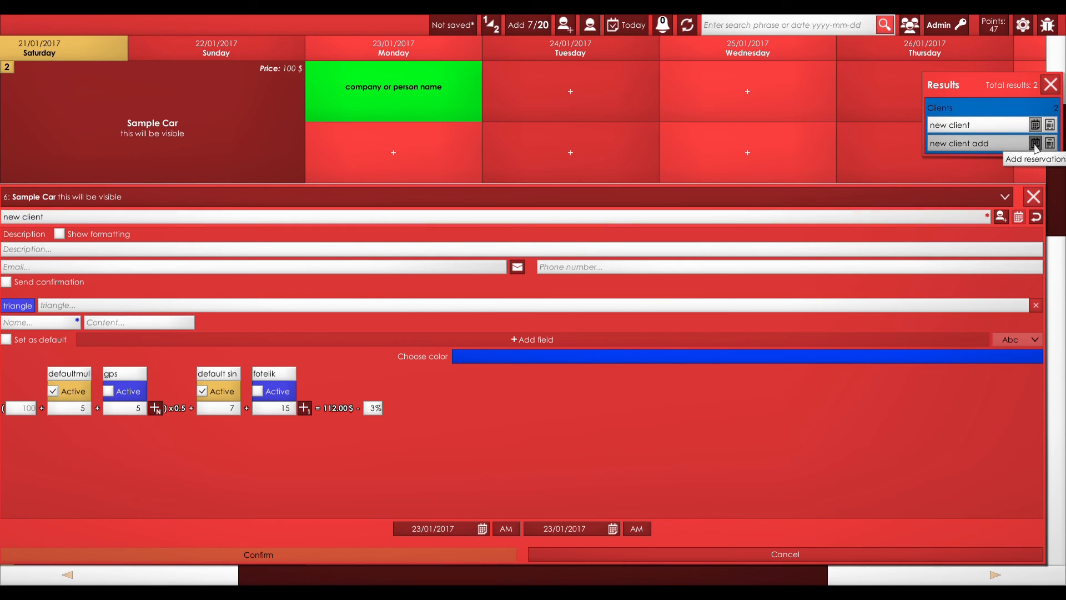
pyautogui.click(1034, 143)
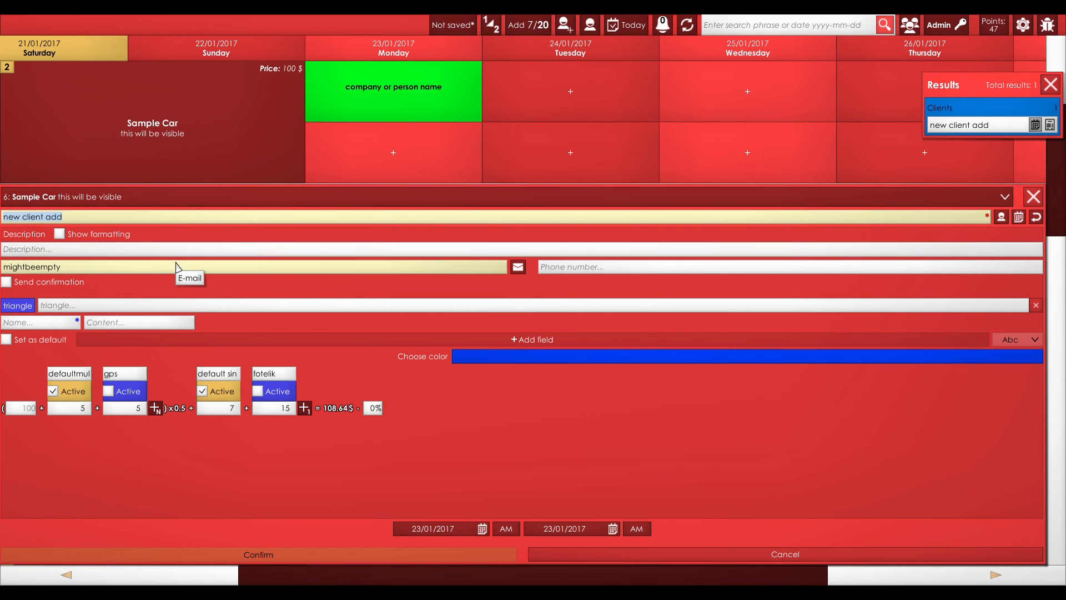